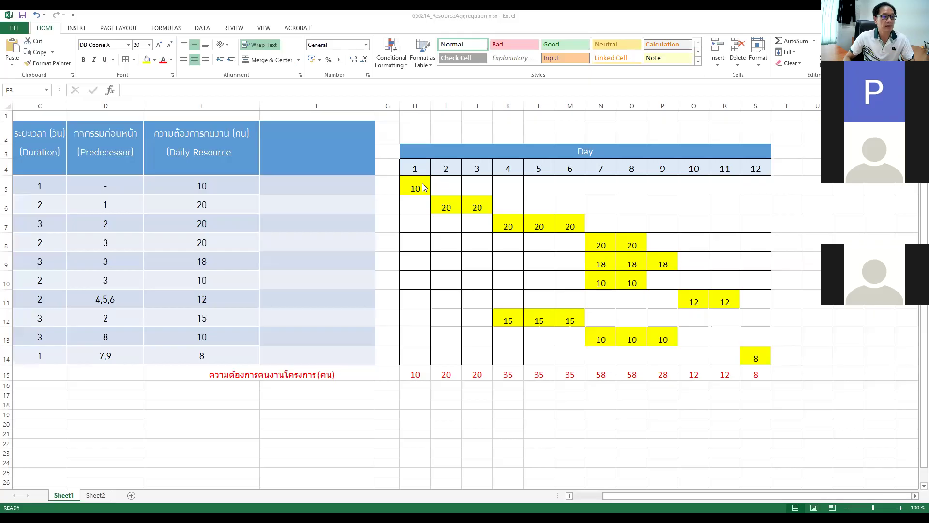
{"action": "left_click", "coordinate": [297, 159]}
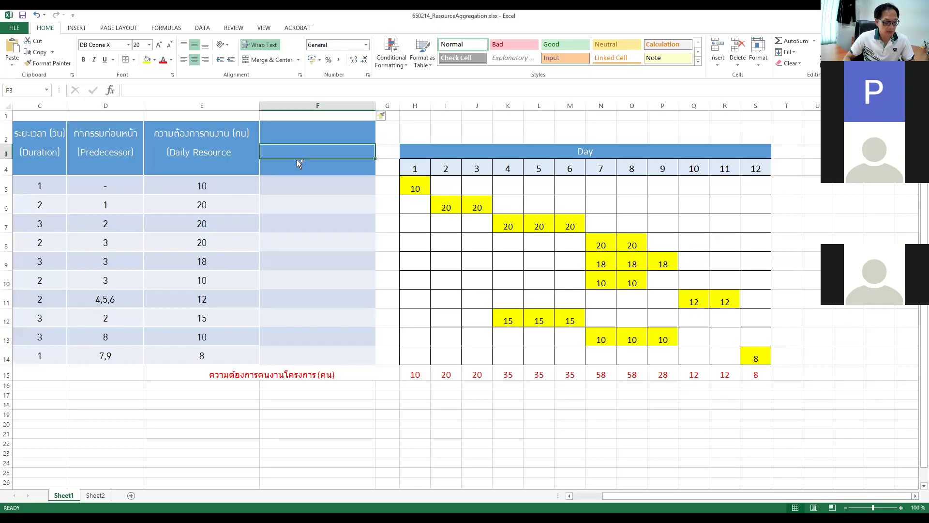
{"action": "key", "text": "ctrl+v"}
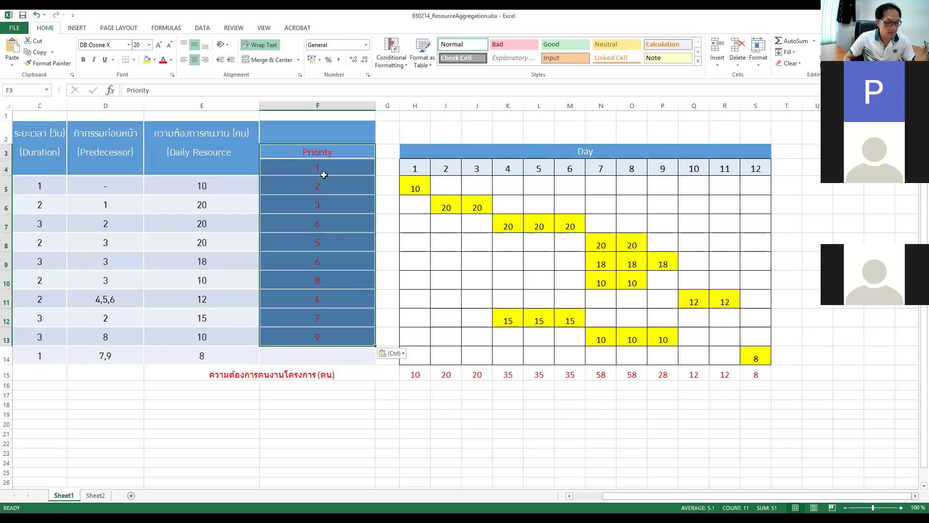
{"action": "key", "text": "ctrl+z"}
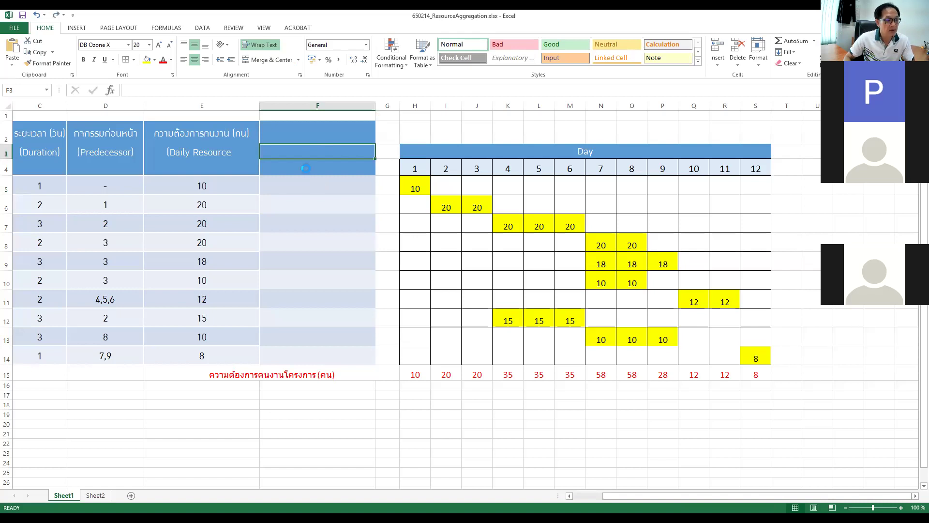
Paste the copied Priority column starting at cell F4 and save the workbook.
{"action": "key", "text": "ctrl+v"}
{"action": "left_click", "coordinate": [358, 426]}
{"action": "left_click", "coordinate": [23, 15]}
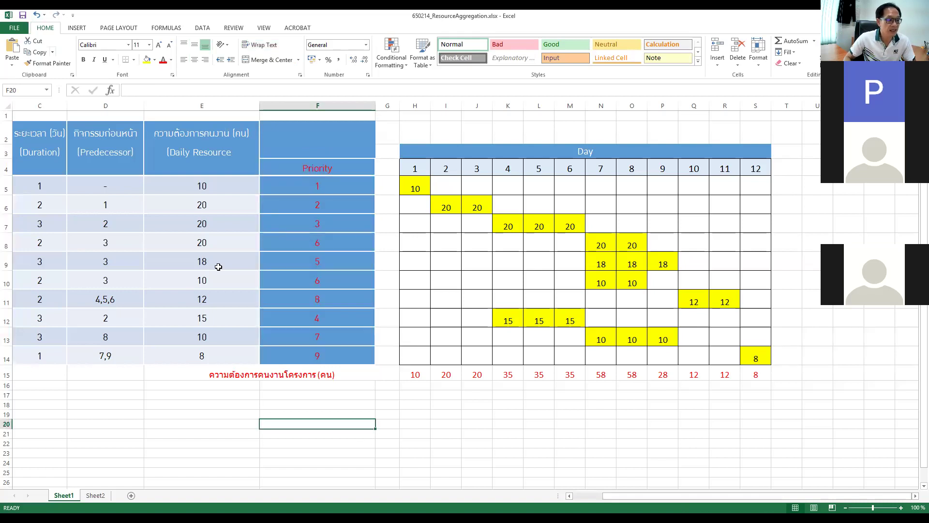
Adjust the activity table's column widths, narrowing the Predecessor and Daily Resource columns.
{"action": "left_click", "coordinate": [584, 494]}
{"action": "left_click_drag", "start_coordinate": [111, 105], "coordinate": [73, 105]}
{"action": "left_click_drag", "start_coordinate": [174, 107], "coordinate": [208, 105]}
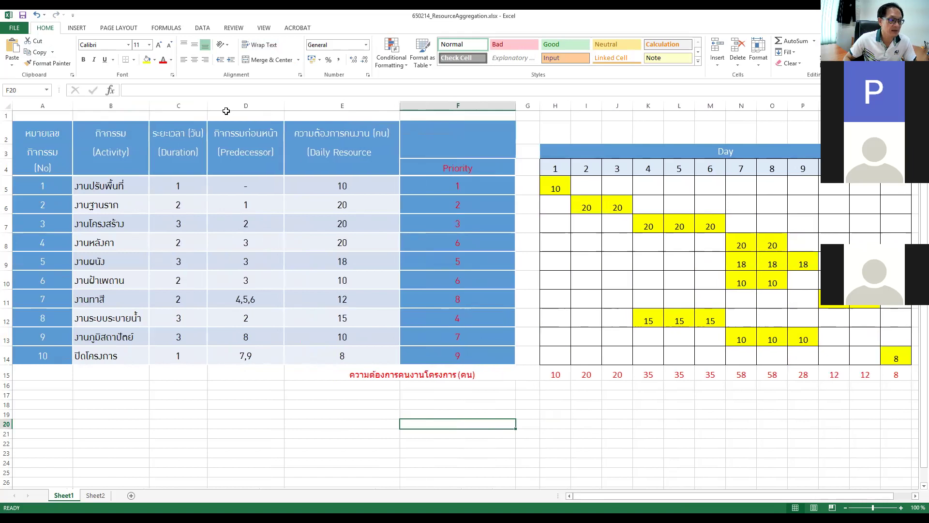
{"action": "left_click_drag", "start_coordinate": [285, 105], "coordinate": [278, 105]}
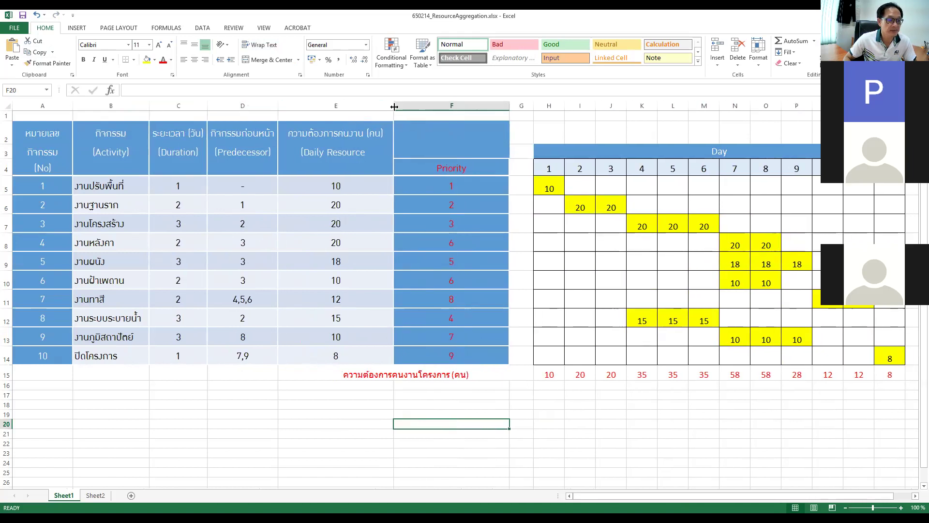
{"action": "left_click_drag", "start_coordinate": [394, 106], "coordinate": [364, 106]}
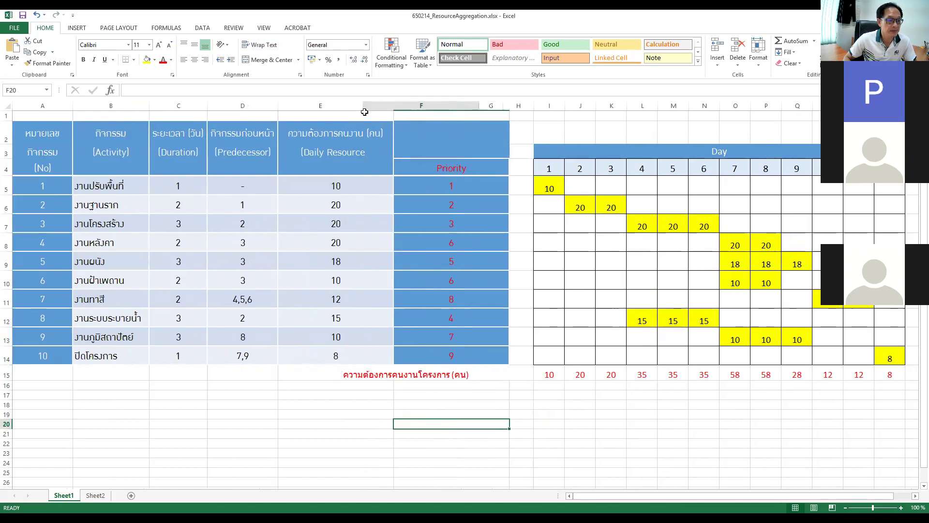
Remove the fill from the priority values in F5:F14 and apply all borders to them.
{"action": "left_click", "coordinate": [430, 168]}
{"action": "left_click_drag", "start_coordinate": [452, 194], "coordinate": [453, 356]}
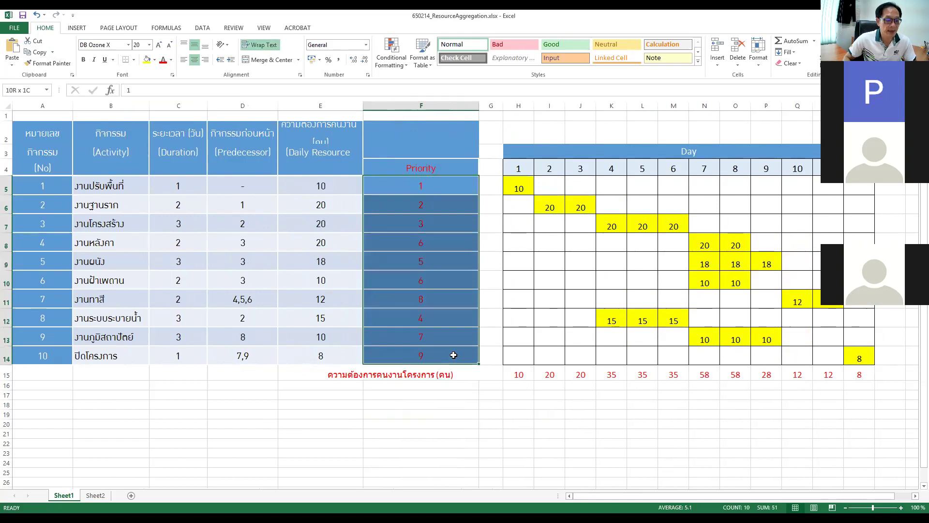
{"action": "left_click", "coordinate": [156, 63]}
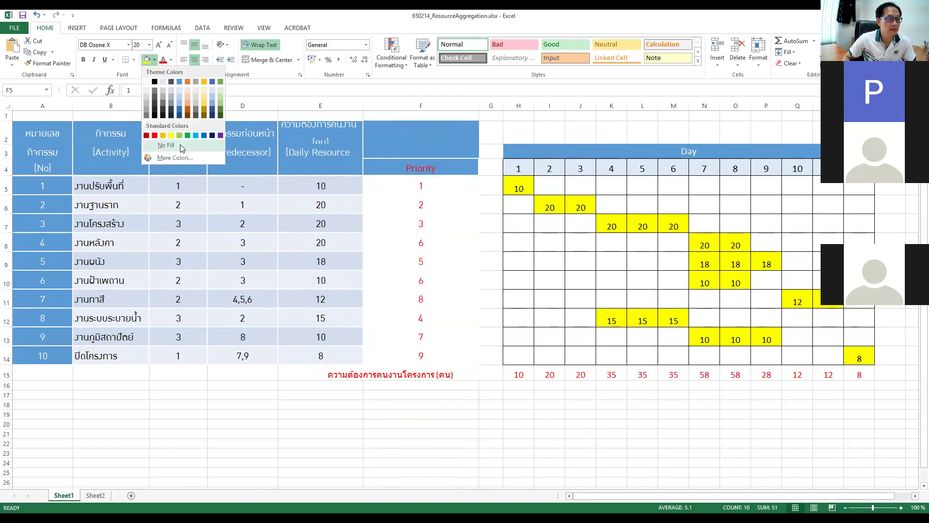
{"action": "left_click", "coordinate": [175, 145]}
{"action": "left_click_drag", "start_coordinate": [380, 184], "coordinate": [406, 358]}
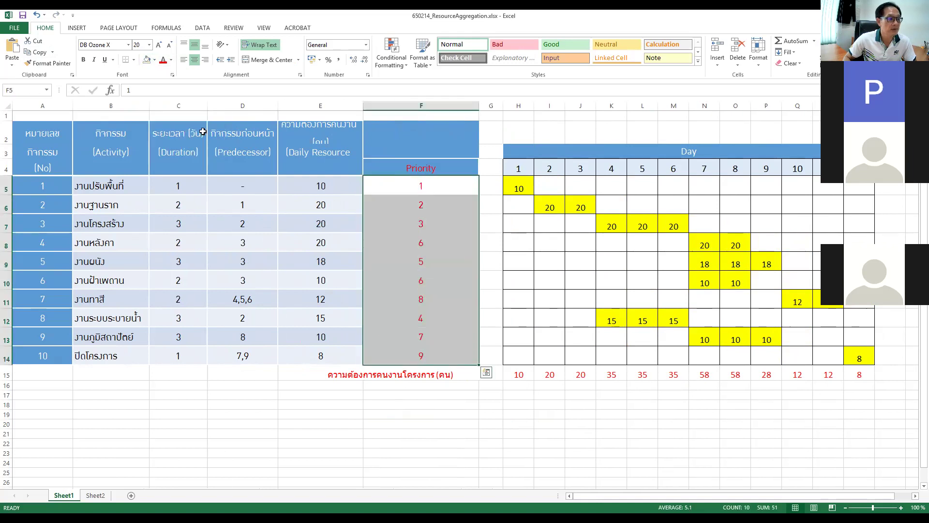
{"action": "left_click", "coordinate": [134, 60]}
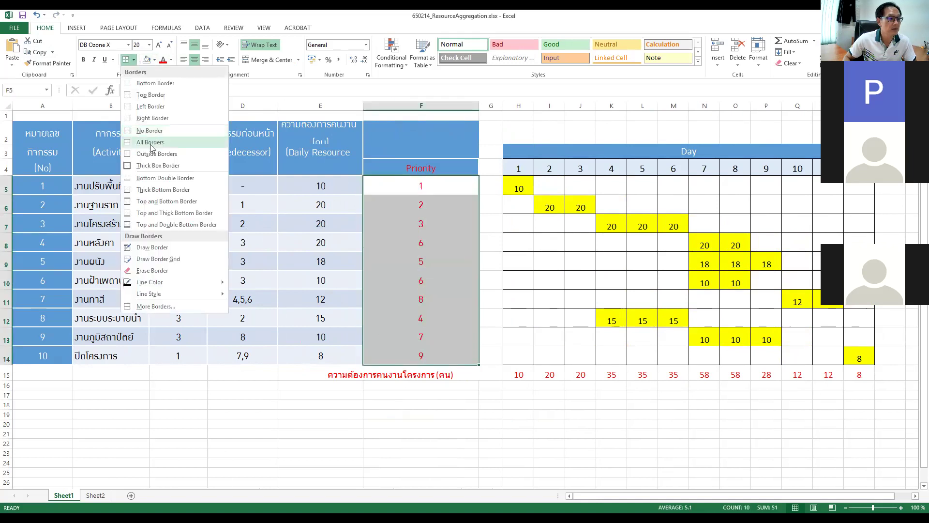
{"action": "left_click", "coordinate": [151, 143]}
{"action": "left_click", "coordinate": [262, 414]}
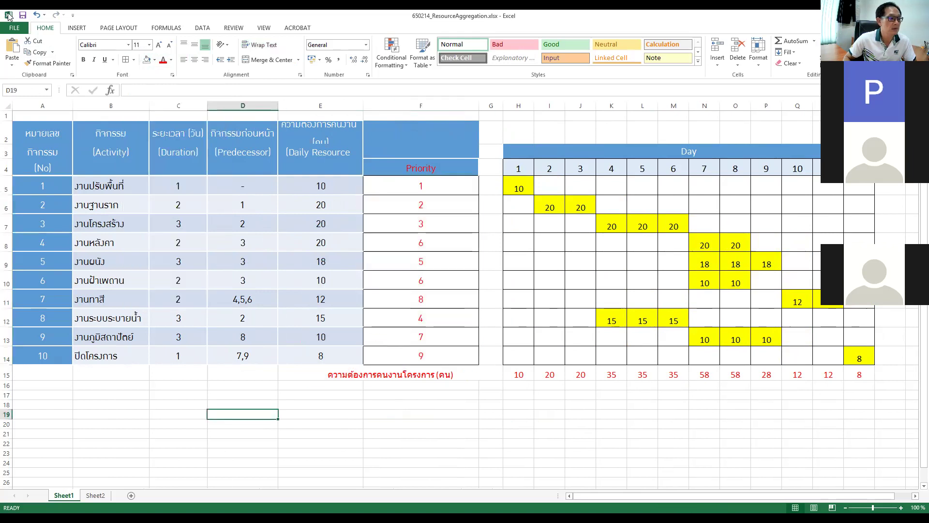
{"action": "left_click", "coordinate": [915, 499]}
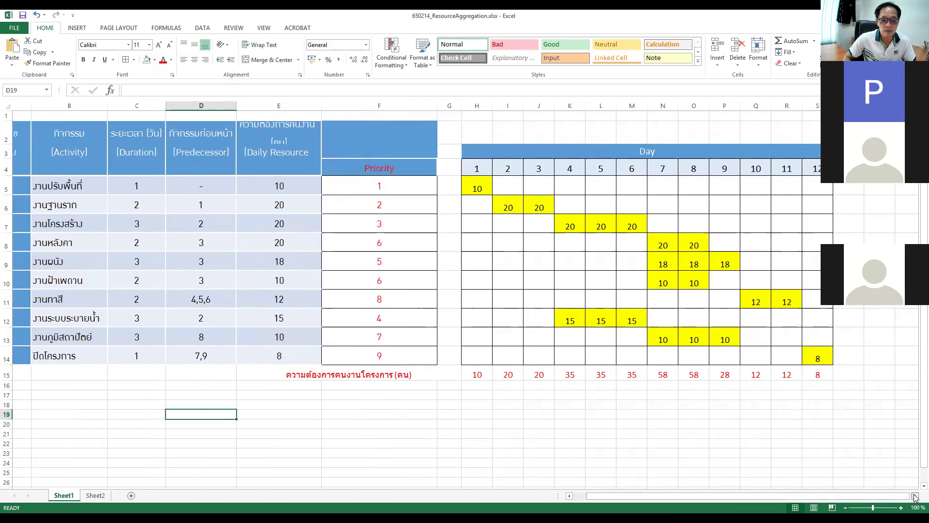
{"action": "left_click", "coordinate": [915, 499]}
{"action": "left_click", "coordinate": [384, 190]}
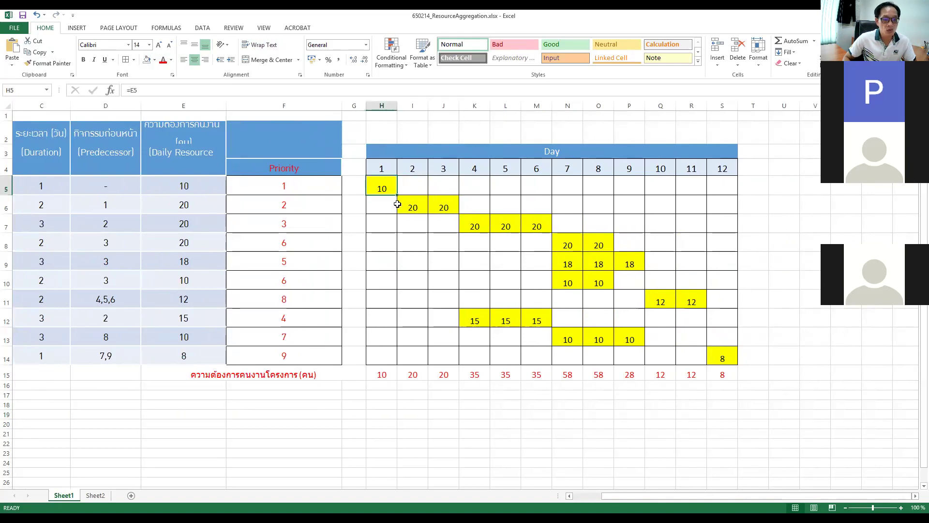
{"action": "left_click", "coordinate": [390, 356]}
{"action": "left_click", "coordinate": [497, 356]}
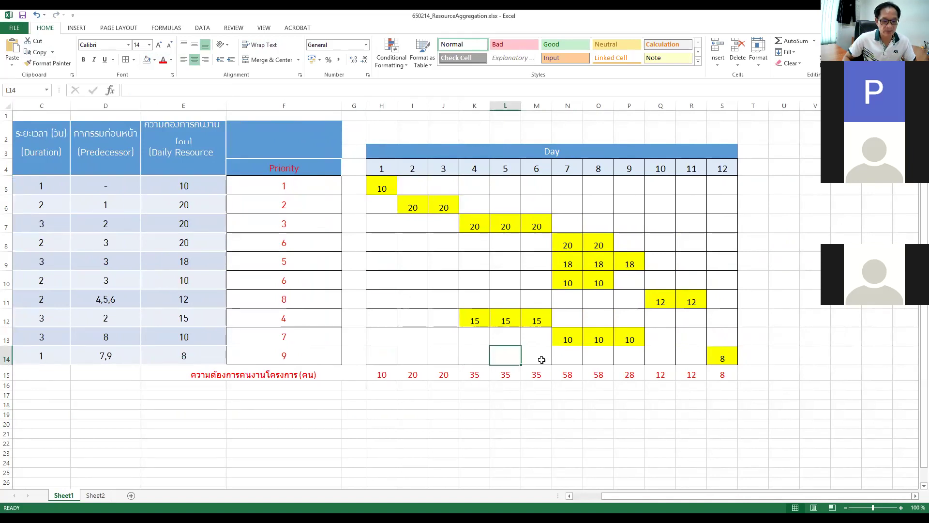
{"action": "left_click", "coordinate": [394, 401]}
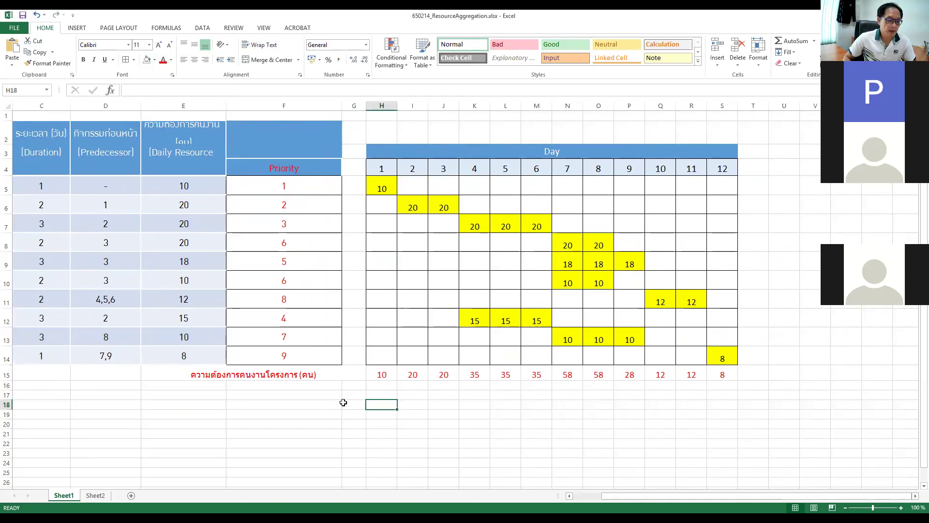
Select cell F17 below the worker-demand total label for a note.
{"action": "left_click", "coordinate": [313, 393]}
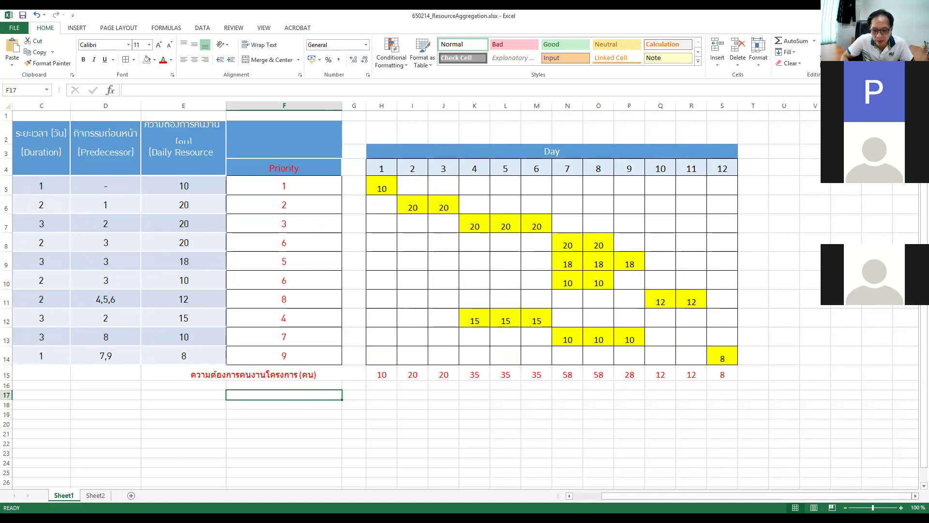
{"action": "left_click", "coordinate": [915, 496]}
{"action": "left_click", "coordinate": [915, 496]}
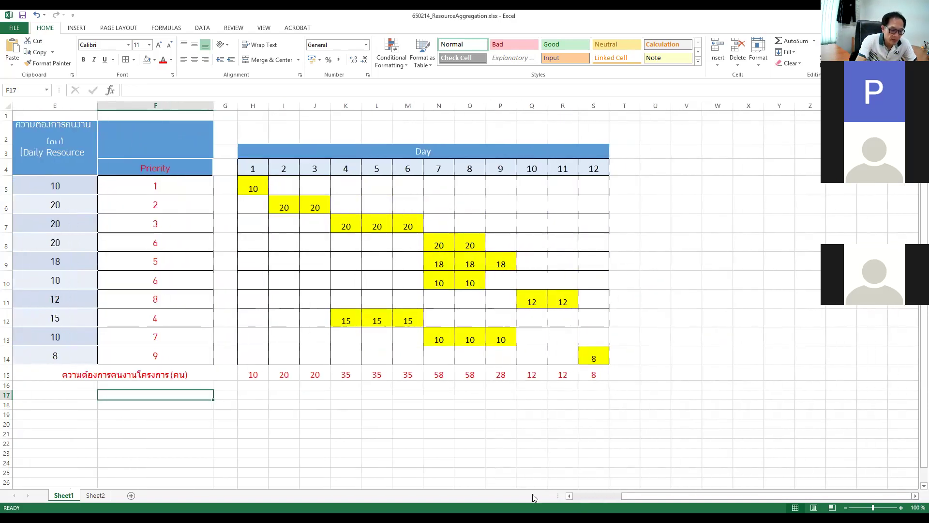
{"action": "type", "text": "L,,"}
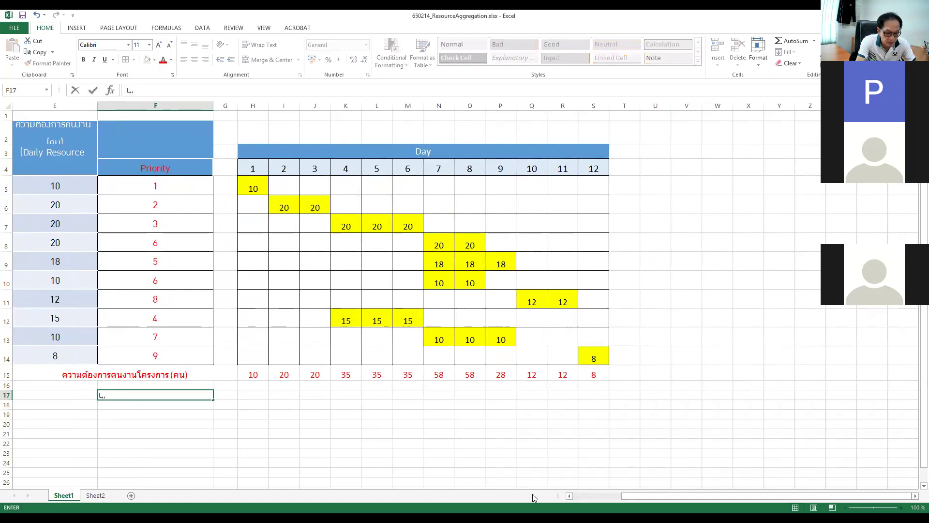
{"action": "type", "text": "69"}
{"action": "key", "text": "BackSpace"}
{"action": "key", "text": "BackSpace"}
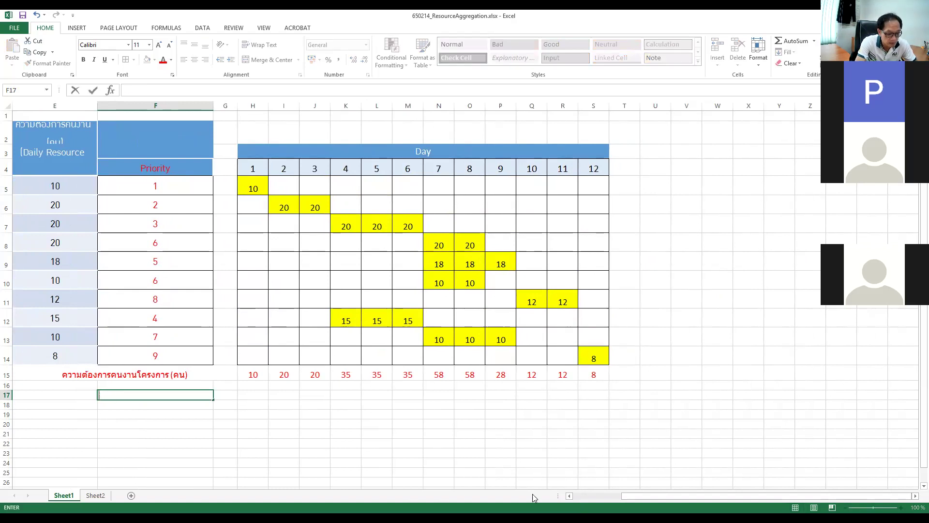
{"action": "type", "text": "ศฒฒอซ่ษณณษฒี"}
{"action": "key", "text": "BackSpace"}
{"action": "key", "text": "BackSpace"}
{"action": "key", "text": "BackSpace"}
{"action": "key", "text": "BackSpace"}
{"action": "key", "text": "BackSpace"}
{"action": "key", "text": "BackSpace"}
{"action": "key", "text": "BackSpace"}
{"action": "key", "text": "BackSpace"}
{"action": "key", "text": "BackSpace"}
{"action": "key", "text": "BackSpace"}
Enter the note "สมมุติว่าเรามีคนงานจำกัด 40 คน" in cell F17.
{"action": "type", "text": "สมมุติว่าเรามีคนงานจ"}
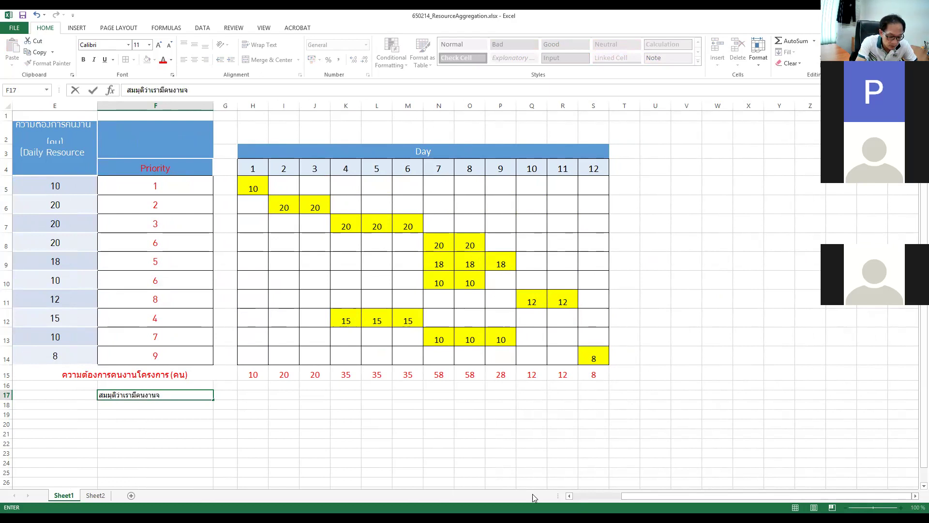
{"action": "type", "text": "ำกัด 40 คน"}
{"action": "key", "text": "Return"}
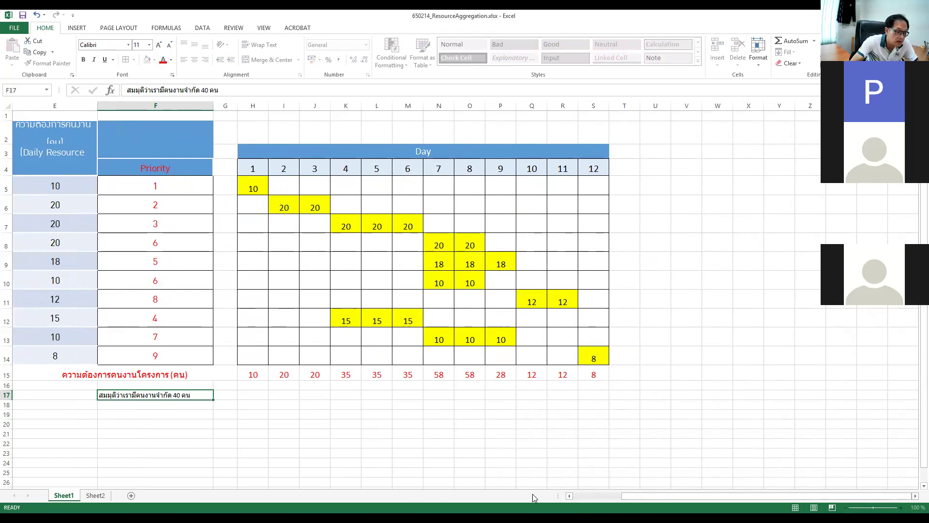
Increase the height of row 17 and enlarge the worker-limit note's font to size 14.
{"action": "key", "text": "Up"}
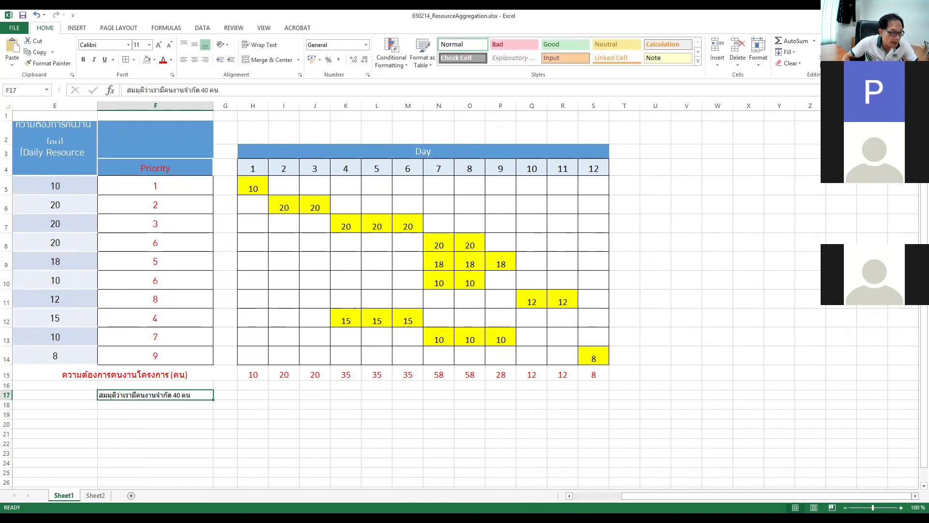
{"action": "left_click_drag", "start_coordinate": [5, 400], "coordinate": [5, 415]}
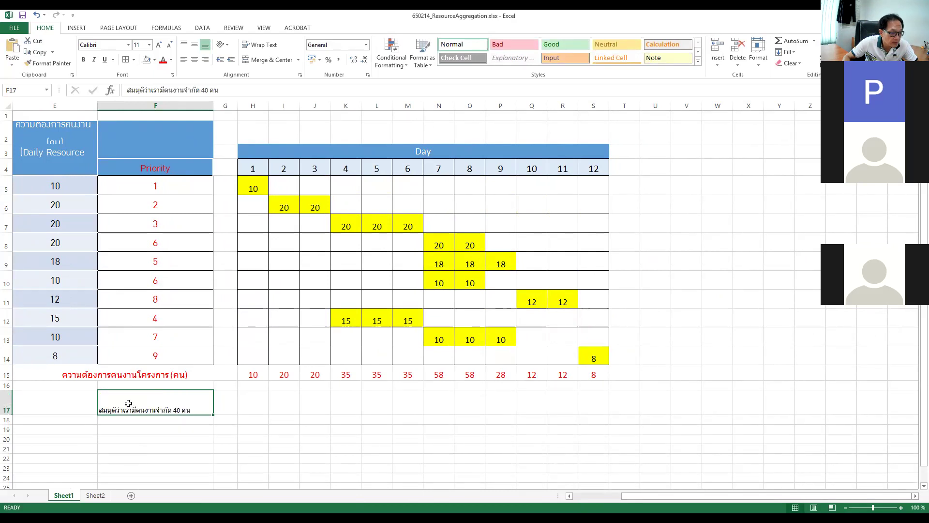
{"action": "left_click", "coordinate": [158, 45]}
{"action": "left_click", "coordinate": [158, 45]}
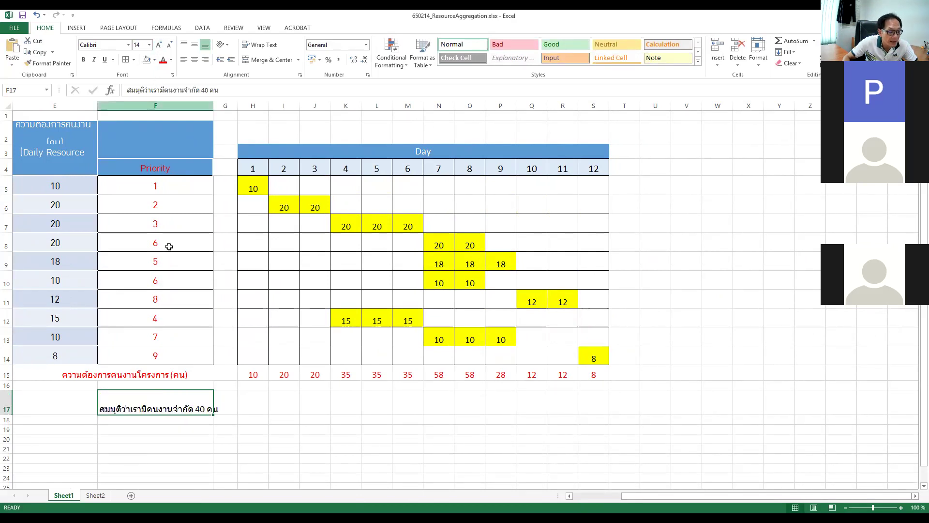
{"action": "key", "text": "Down"}
{"action": "key", "text": "Down"}
{"action": "key", "text": "Down"}
{"action": "left_click", "coordinate": [280, 405]}
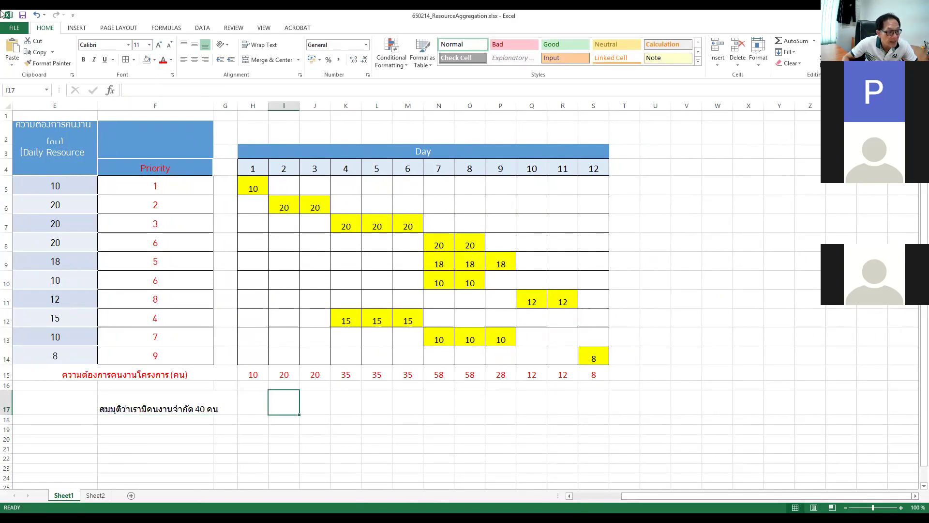
Check the daily worker totals in H15:S15 and slightly increase the height of row 16.
{"action": "left_click_drag", "start_coordinate": [252, 376], "coordinate": [583, 378]}
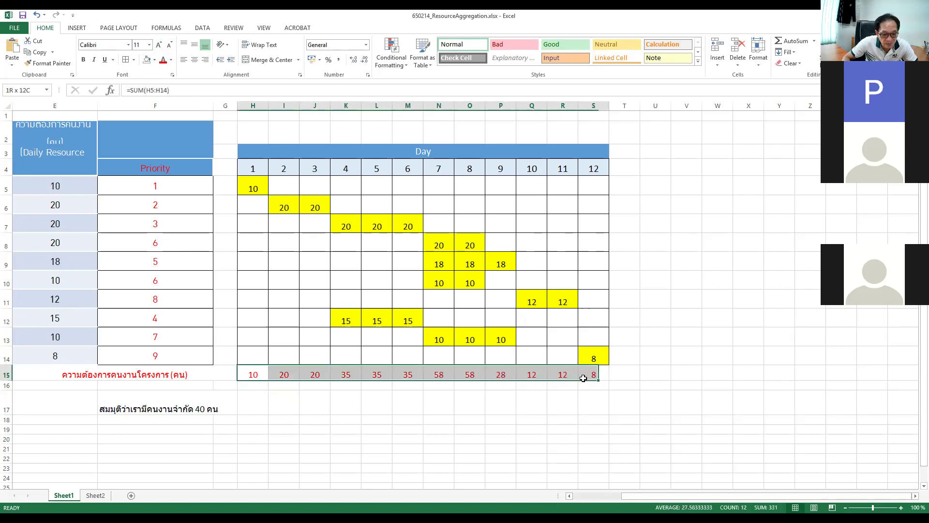
{"action": "left_click", "coordinate": [529, 419]}
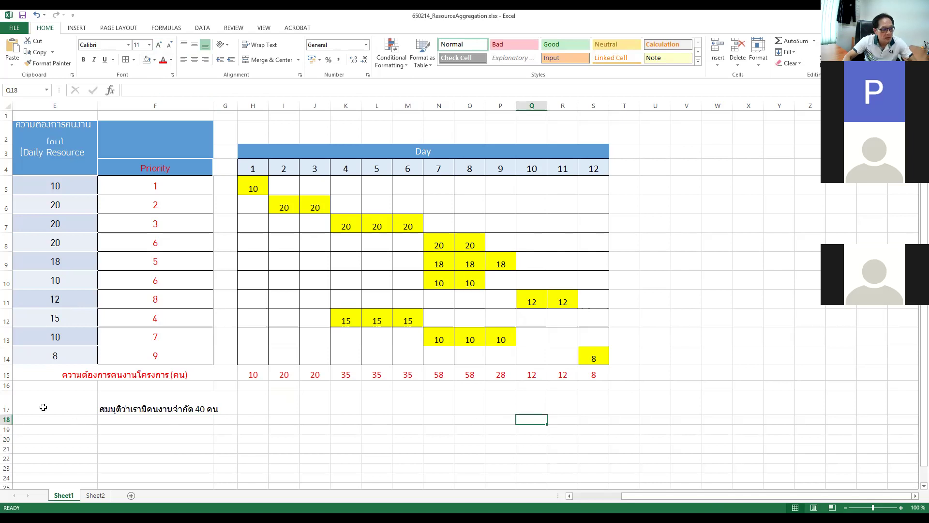
{"action": "left_click_drag", "start_coordinate": [8, 387], "coordinate": [9, 394]}
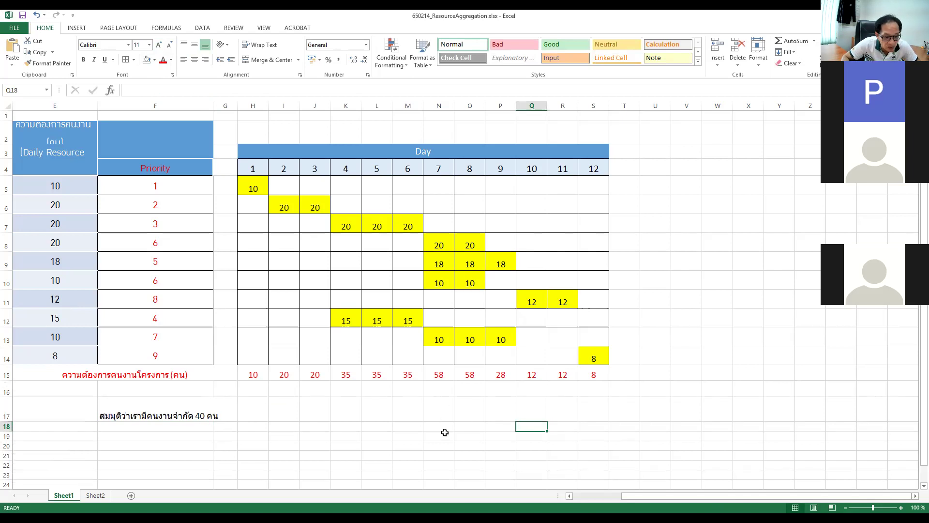
Compare the day 7 worker total in N15 and its column's activities with the worker limit noted in F17.
{"action": "left_click", "coordinate": [252, 374]}
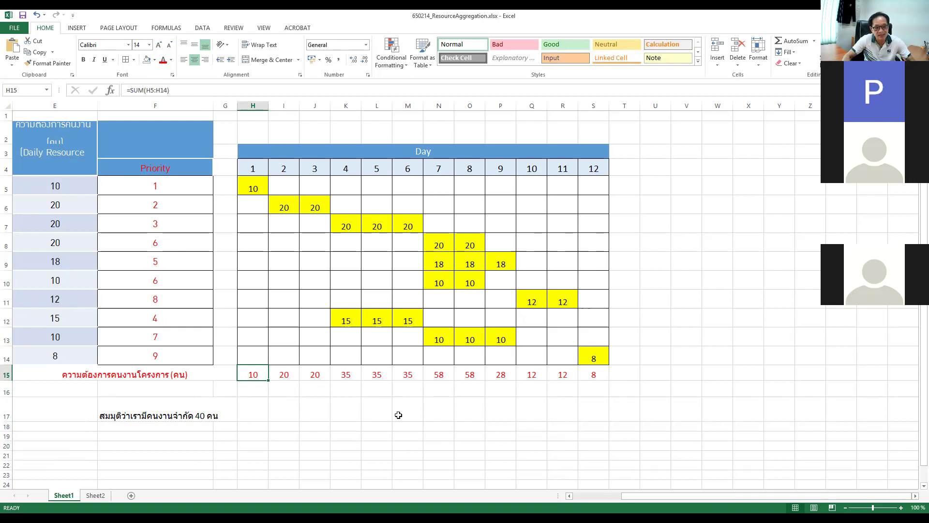
{"action": "left_click", "coordinate": [439, 375]}
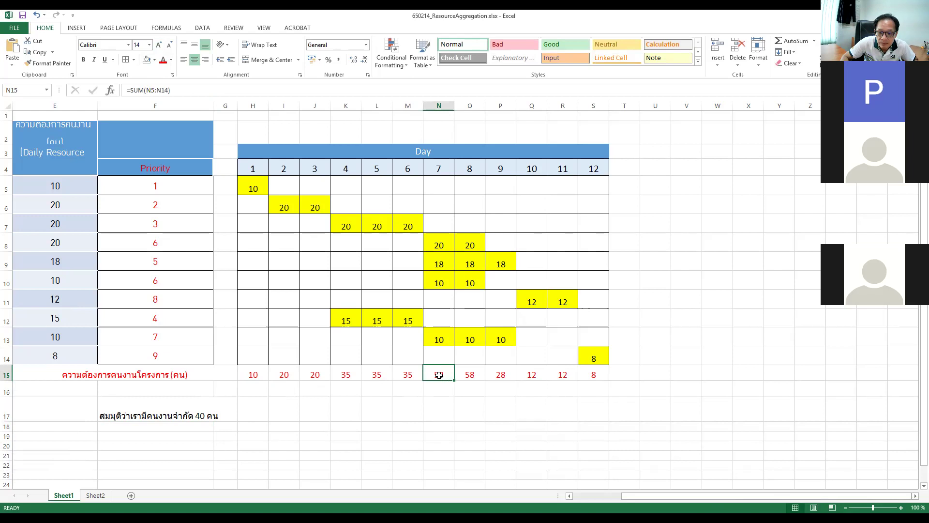
{"action": "left_click", "coordinate": [439, 105]}
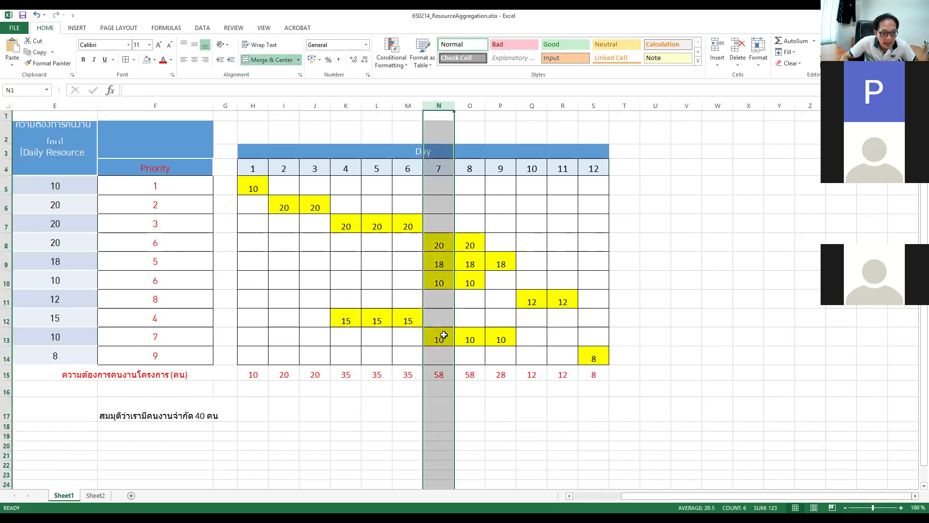
{"action": "left_click", "coordinate": [446, 375]}
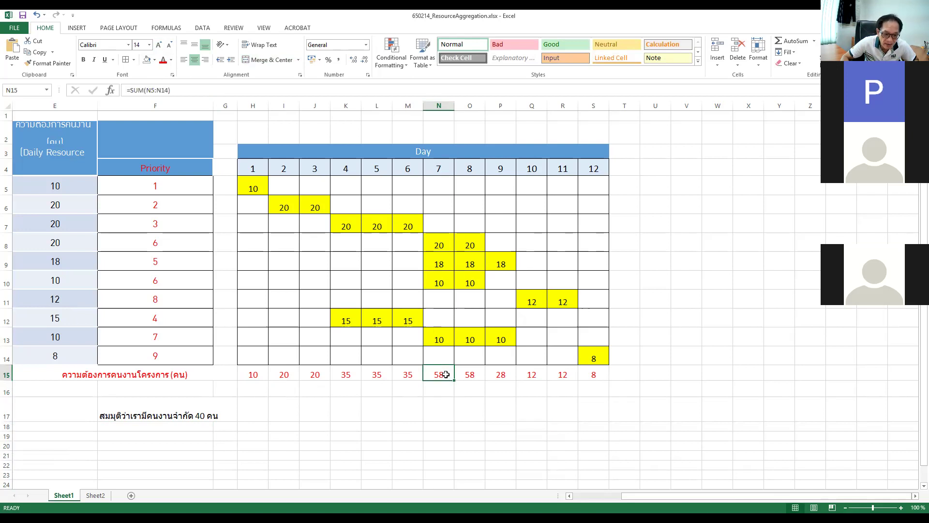
{"action": "left_click", "coordinate": [150, 408]}
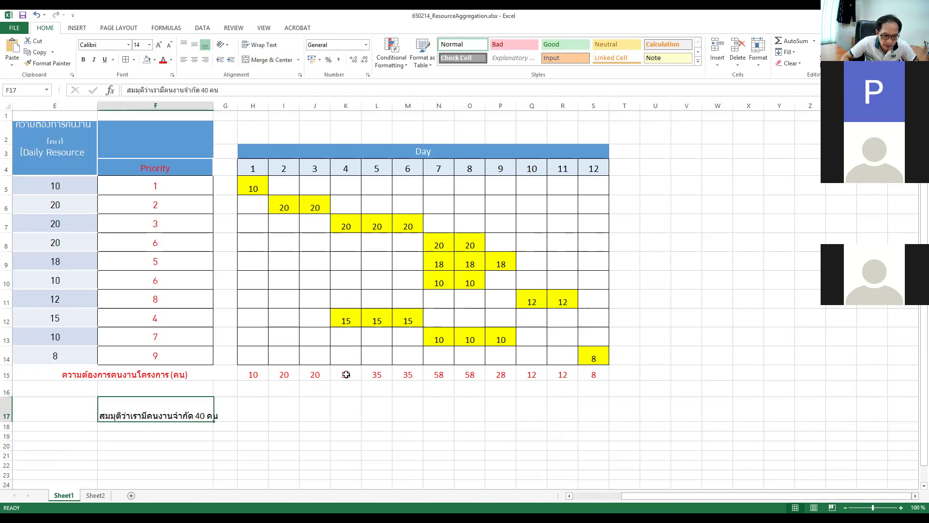
{"action": "left_click", "coordinate": [436, 375]}
{"action": "left_click", "coordinate": [439, 105]}
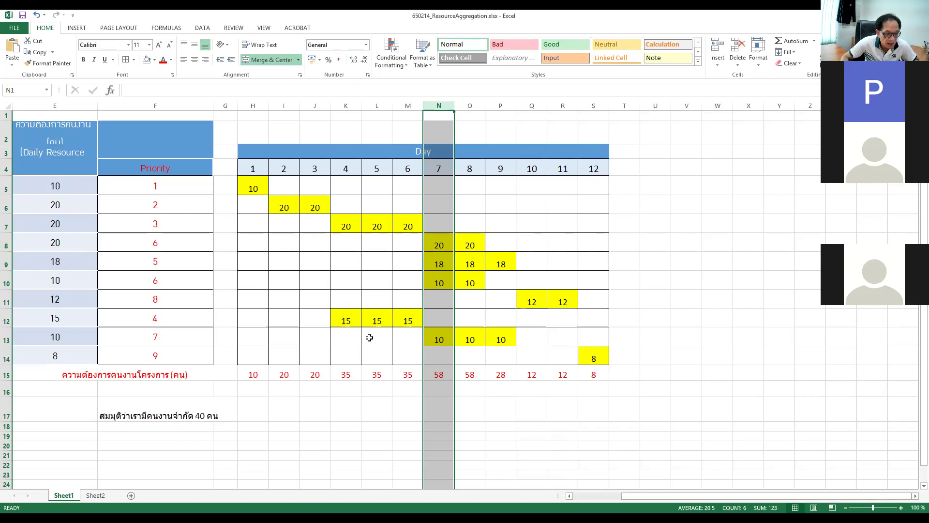
Hide columns C to E, covering duration, predecessor and daily resource, so the activity names sit beside the priorities.
{"action": "left_click", "coordinate": [7, 340]}
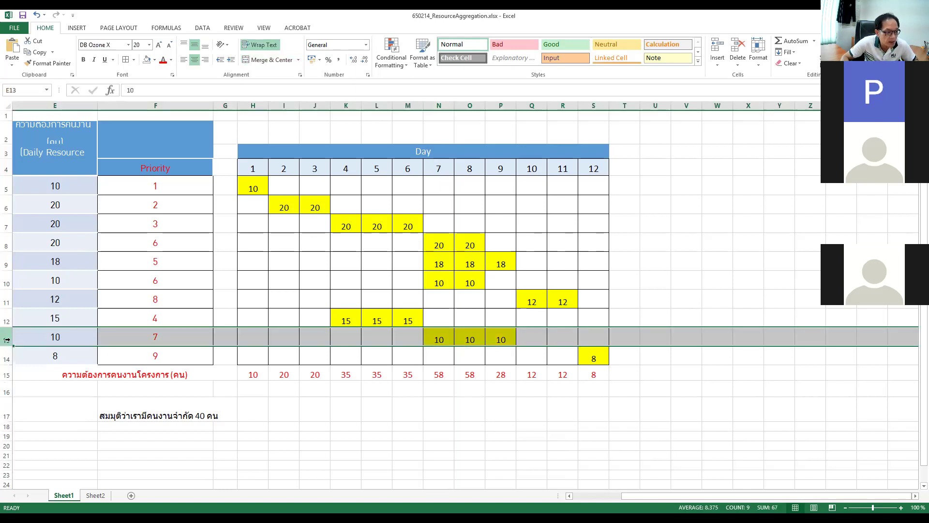
{"action": "left_click_drag", "start_coordinate": [660, 496], "coordinate": [604, 496]}
{"action": "left_click", "coordinate": [339, 101]}
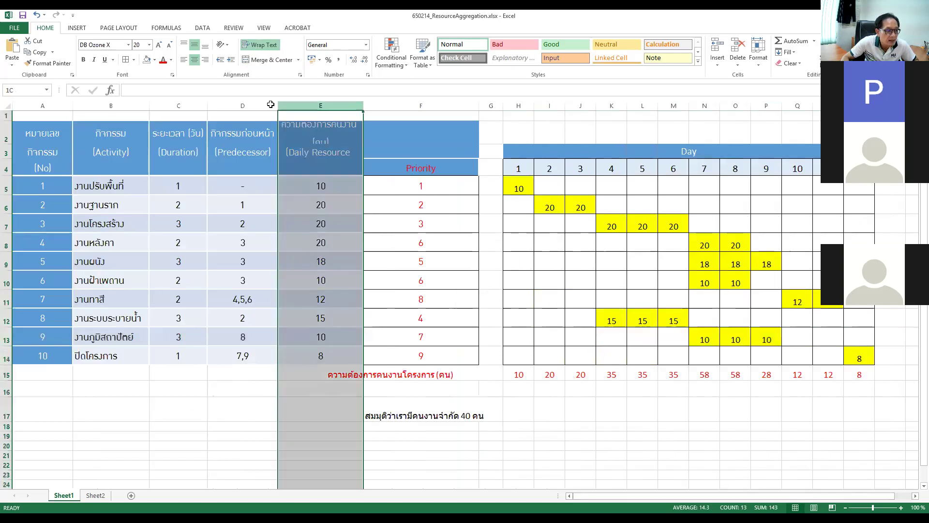
{"action": "left_click_drag", "start_coordinate": [271, 104], "coordinate": [171, 110]}
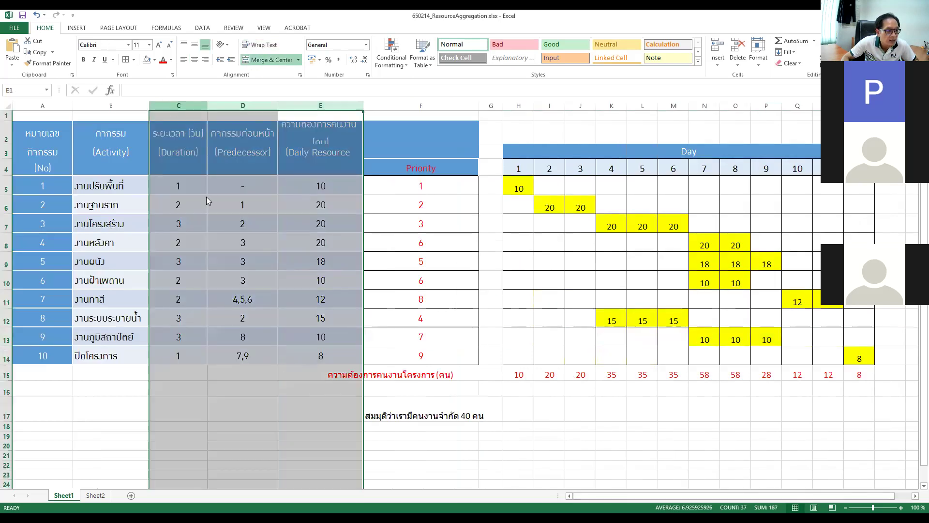
{"action": "right_click", "coordinate": [172, 108]}
{"action": "left_click", "coordinate": [207, 236]}
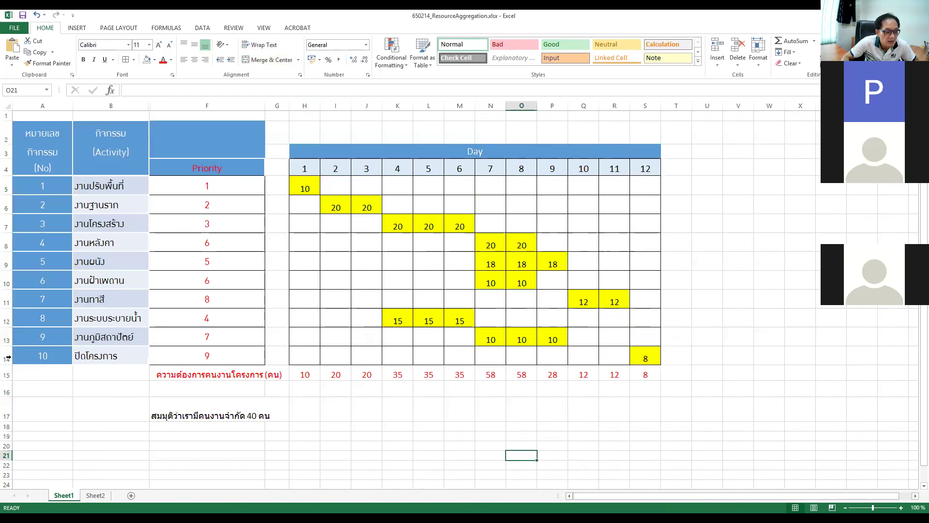
Compare the priorities of activities 4, 5, 6 and 9, and move activity 9's worker cells to days 8–10 in O13:Q13.
{"action": "left_click", "coordinate": [5, 336]}
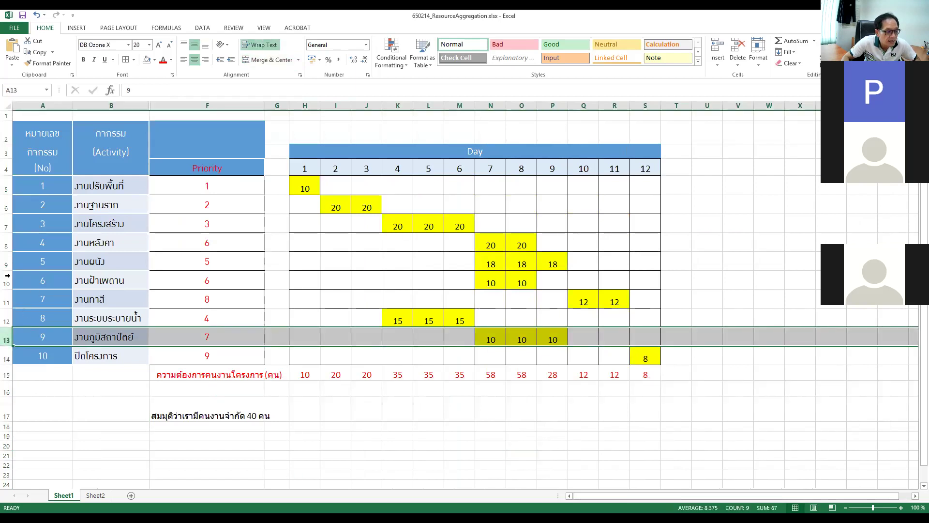
{"action": "left_click", "coordinate": [6, 280], "text": "ctrl"}
{"action": "left_click", "coordinate": [6, 261], "text": "ctrl"}
{"action": "left_click", "coordinate": [7, 244], "text": "ctrl"}
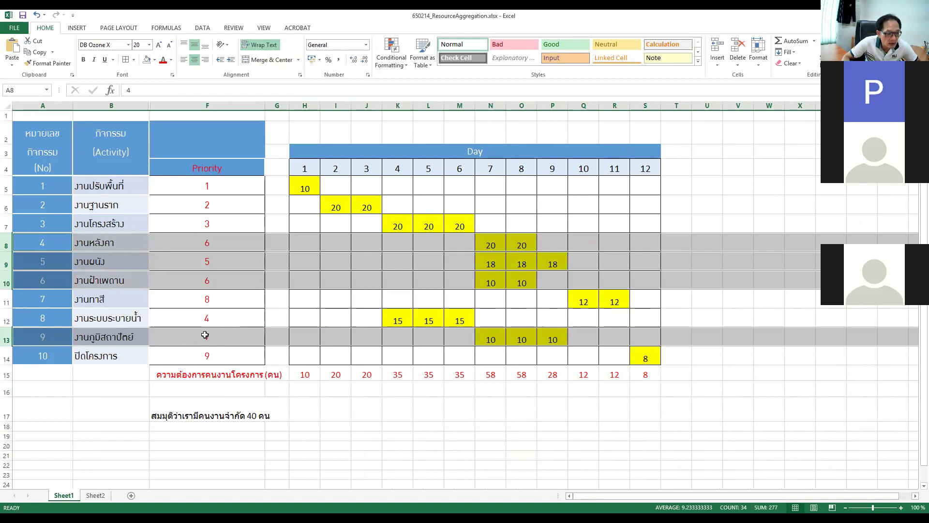
{"action": "left_click", "coordinate": [506, 338]}
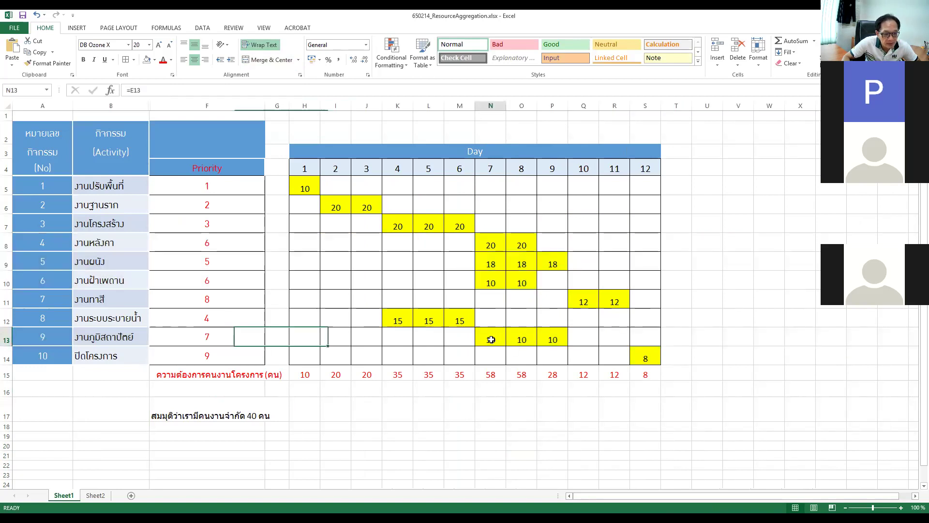
{"action": "left_click_drag", "start_coordinate": [484, 338], "coordinate": [544, 339]}
{"action": "key", "text": "ctrl+c"}
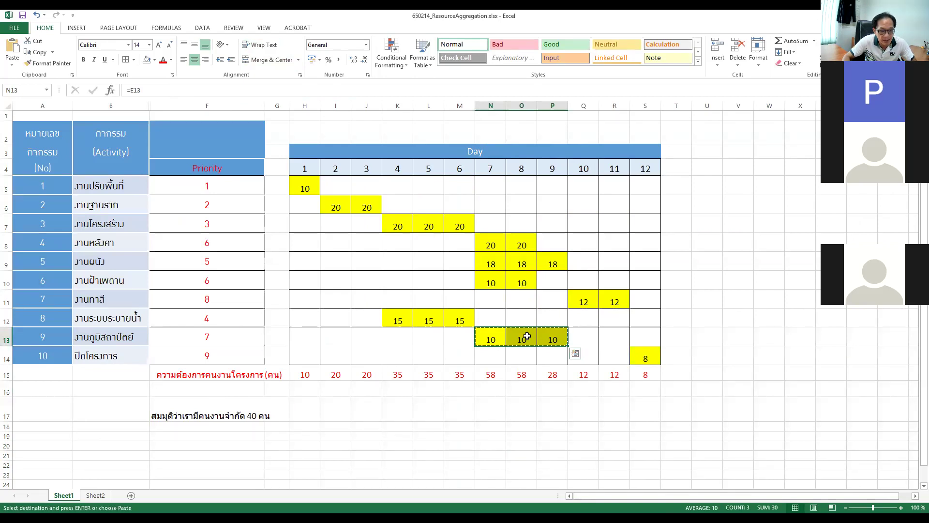
{"action": "left_click", "coordinate": [527, 336]}
{"action": "key", "text": "ctrl+v"}
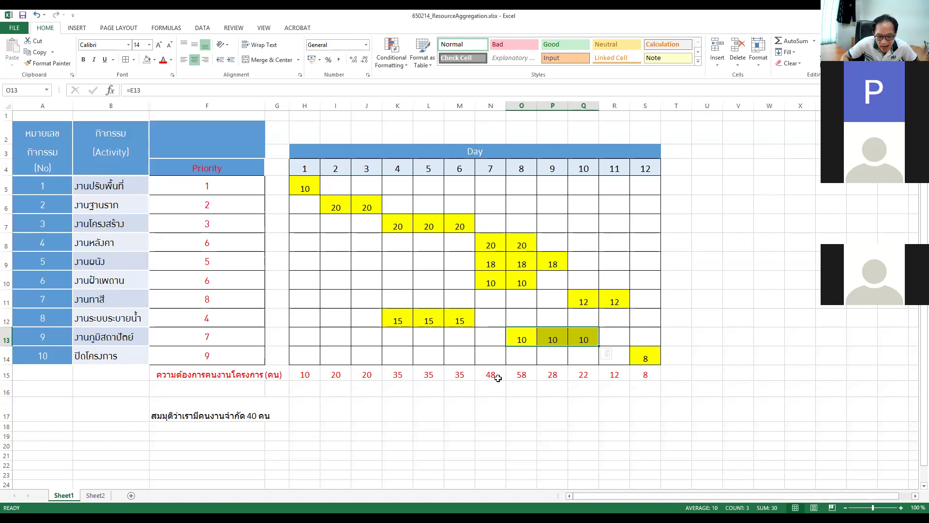
Move activity 9's worker cells one more day later, to days 9–11 in P13:R13.
{"action": "left_click_drag", "start_coordinate": [523, 338], "coordinate": [577, 338]}
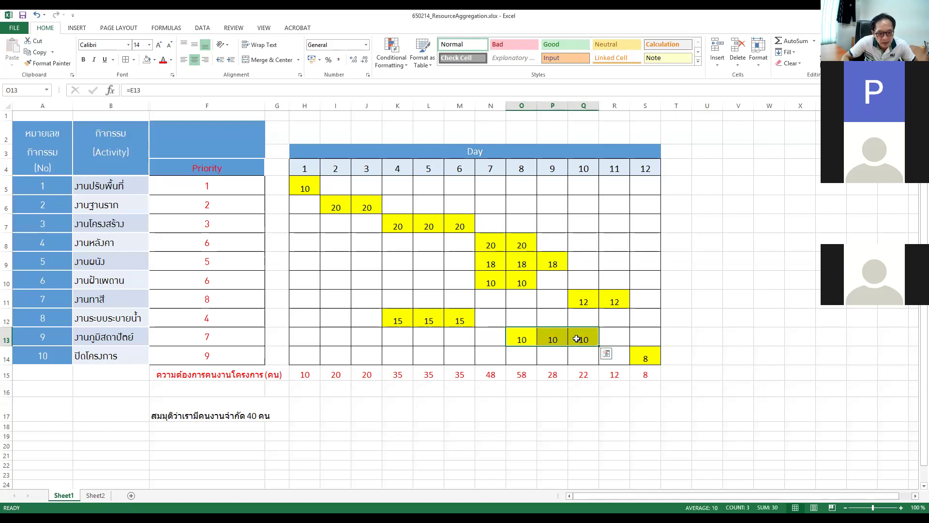
{"action": "key", "text": "ctrl+c"}
{"action": "left_click", "coordinate": [552, 338]}
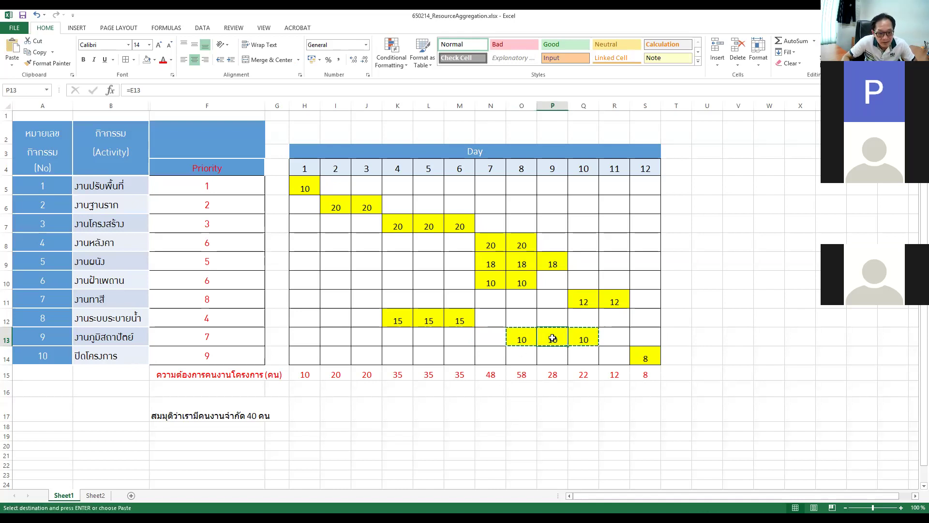
{"action": "key", "text": "Return"}
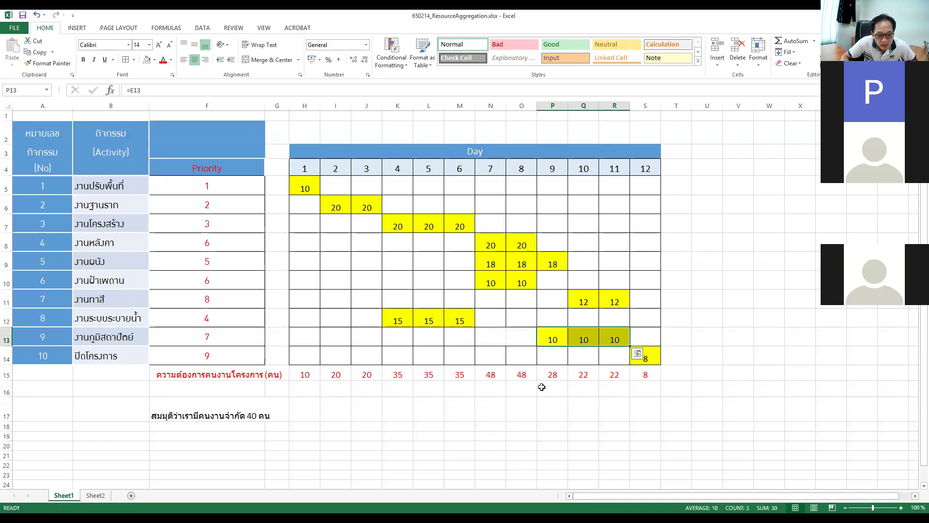
{"action": "key", "text": "Escape"}
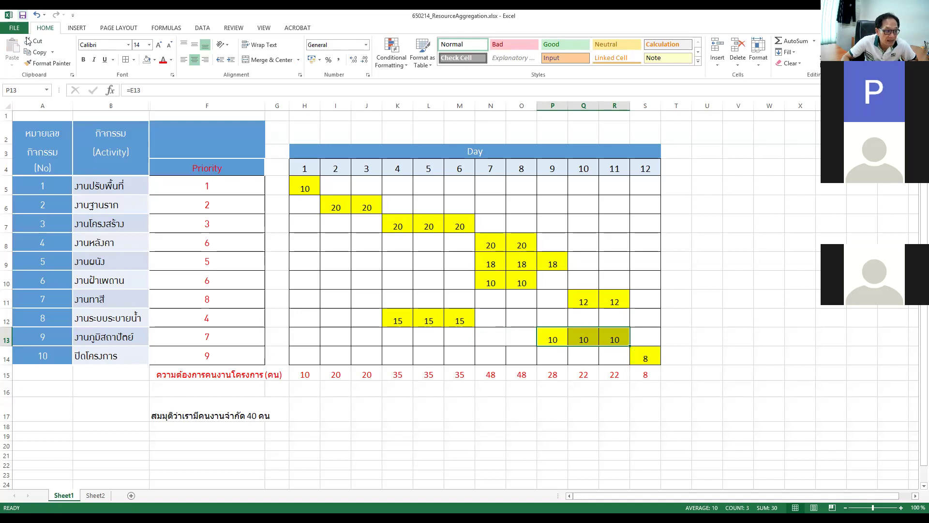
Check activity 9's schedule against activity 10's start in S14, and compare the day 7 total in N15 with the worker limit in F17.
{"action": "left_click", "coordinate": [493, 334]}
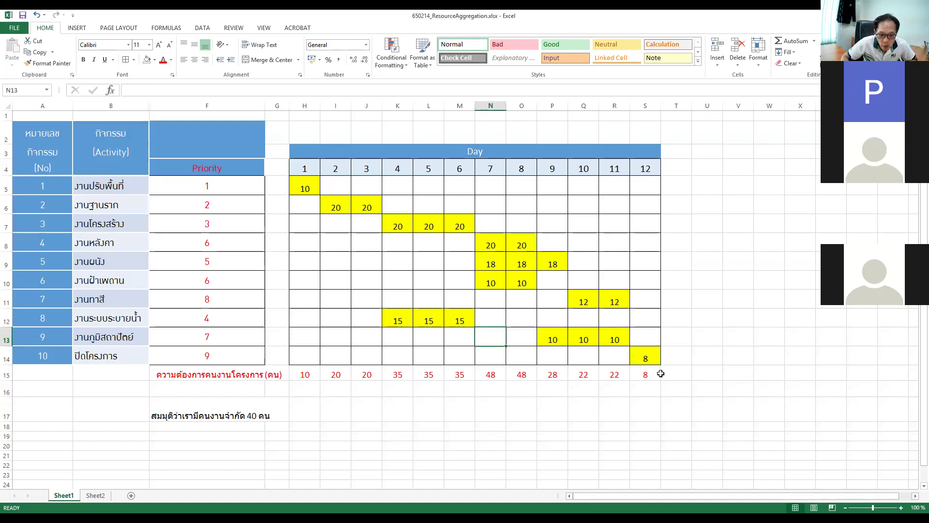
{"action": "left_click", "coordinate": [649, 354]}
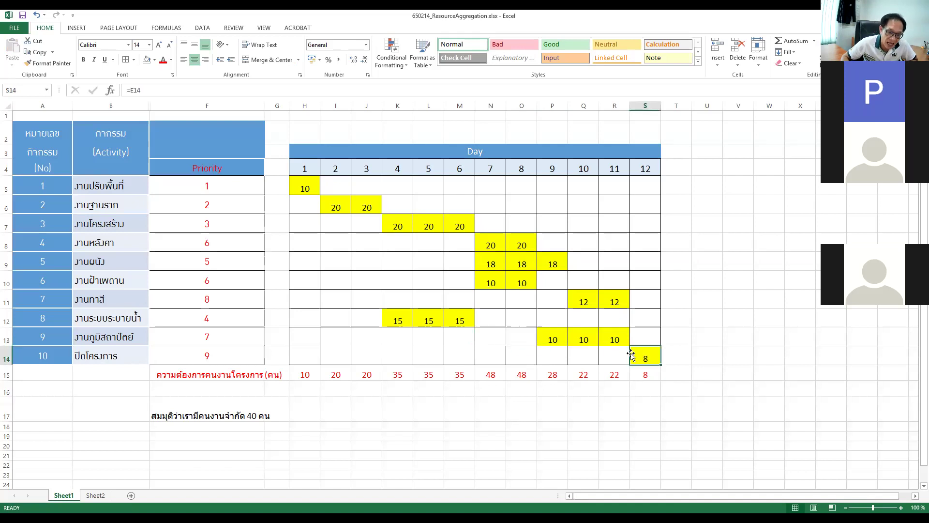
{"action": "left_click", "coordinate": [7, 337]}
{"action": "left_click_drag", "start_coordinate": [556, 338], "coordinate": [615, 340]}
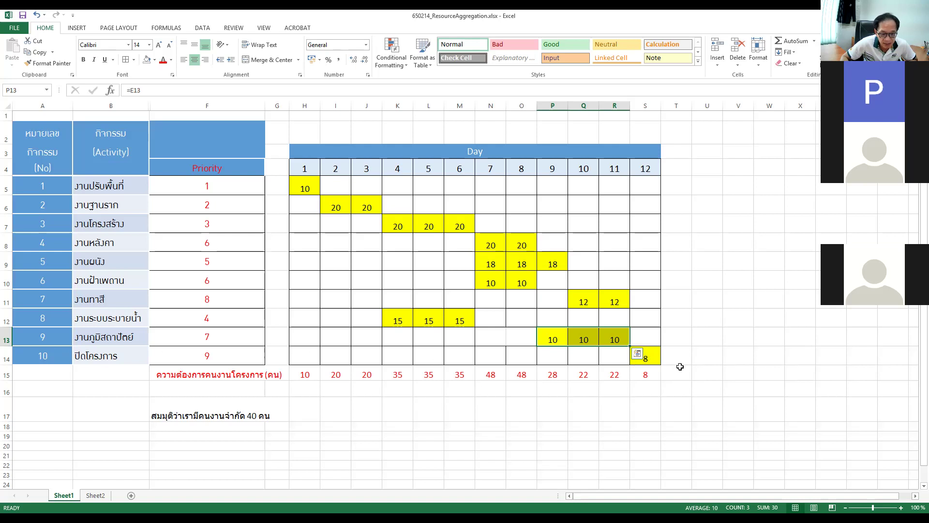
{"action": "left_click_drag", "start_coordinate": [552, 339], "coordinate": [605, 339]}
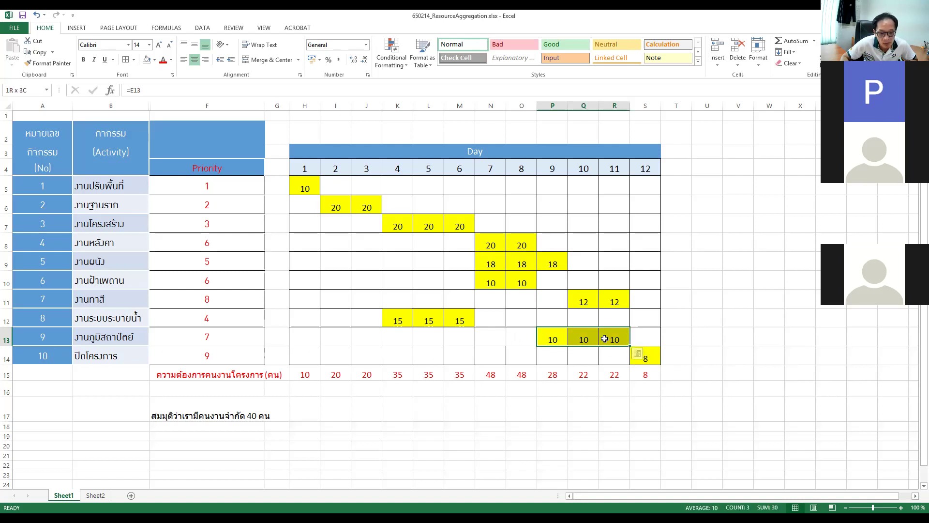
{"action": "left_click", "coordinate": [656, 354]}
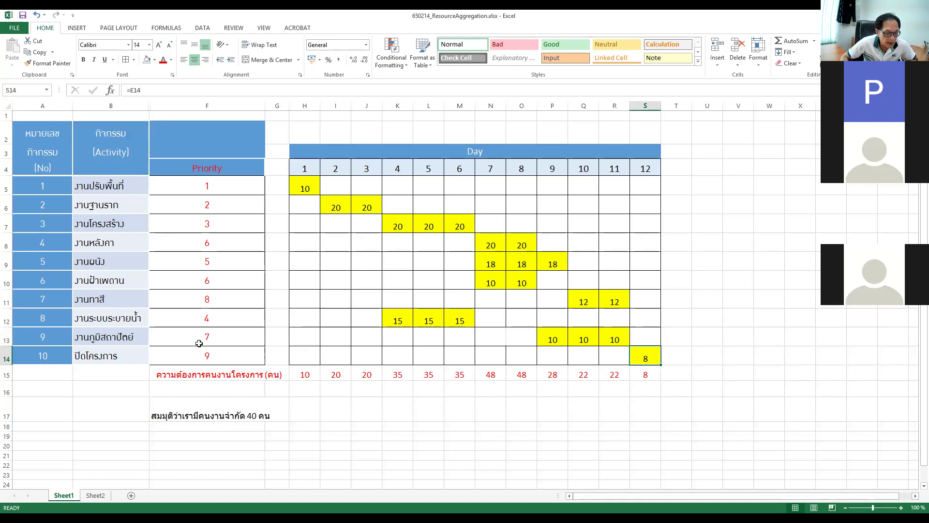
{"action": "left_click", "coordinate": [492, 374]}
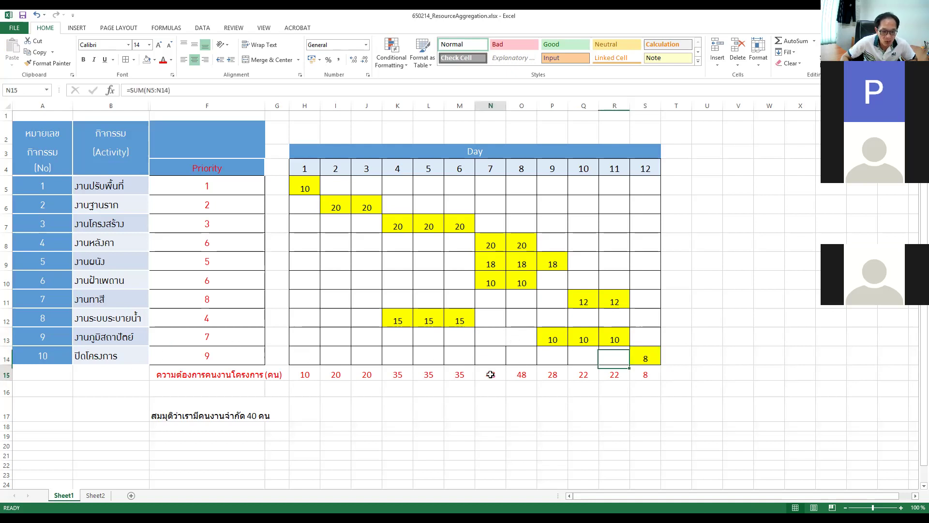
{"action": "left_click_drag", "start_coordinate": [543, 339], "coordinate": [583, 339]}
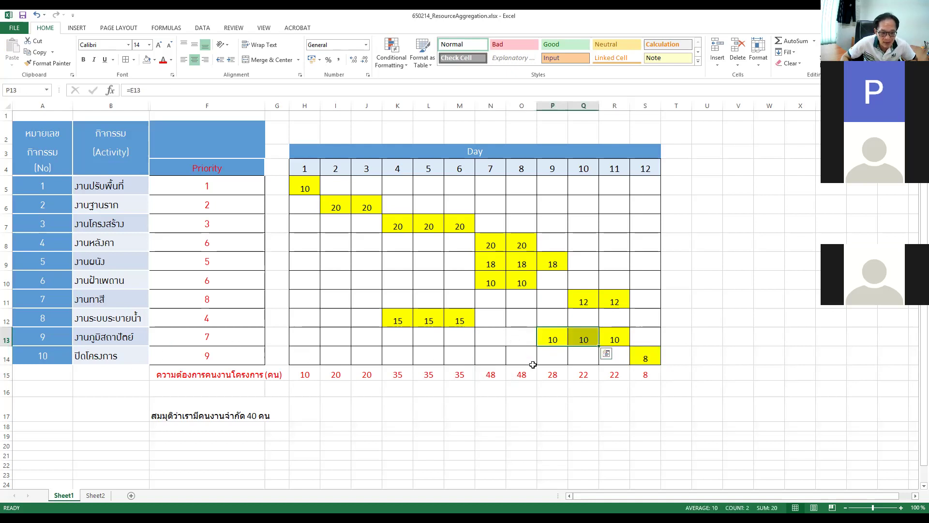
{"action": "left_click", "coordinate": [491, 371]}
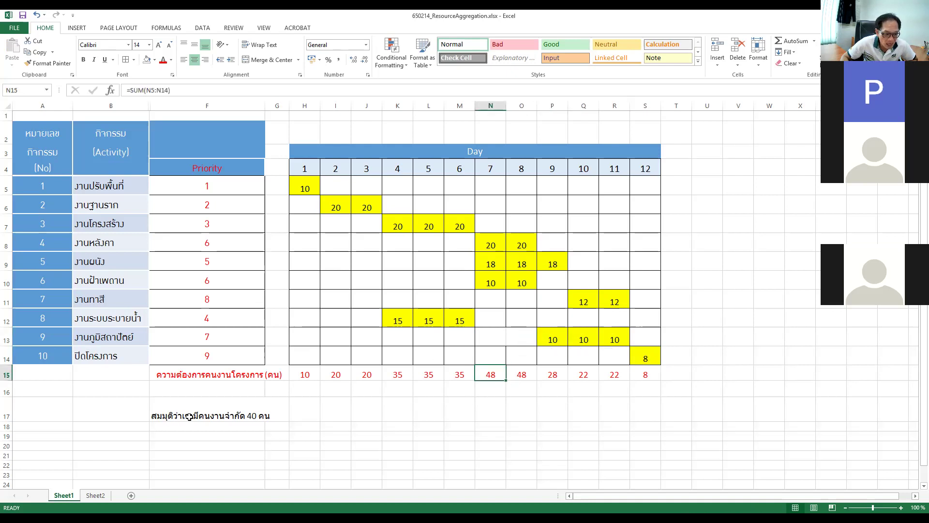
{"action": "left_click", "coordinate": [216, 423]}
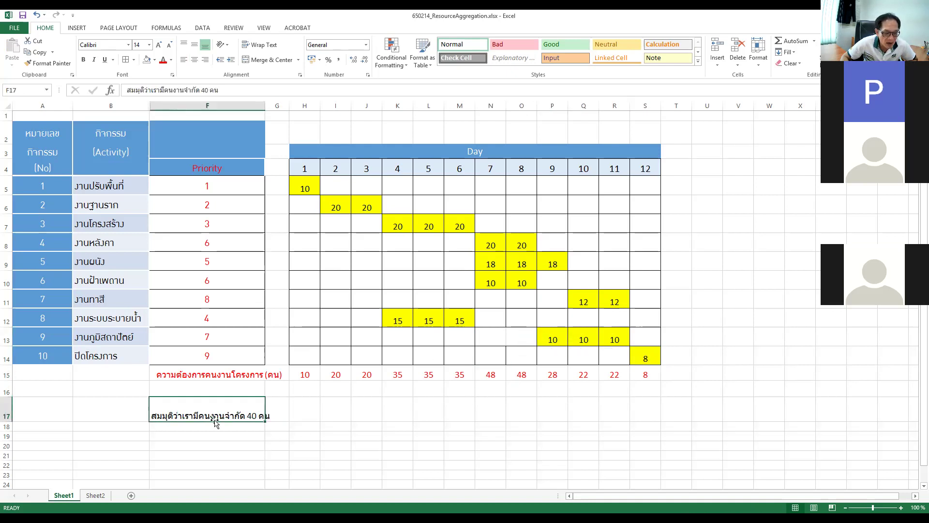
{"action": "left_click", "coordinate": [501, 373]}
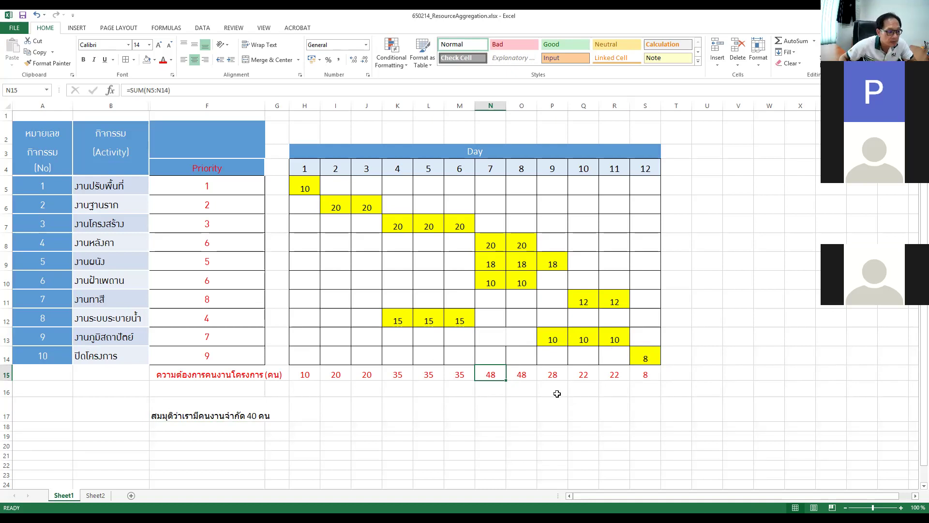
Compare the priorities of activities 4, 5 and 6, and move activity 6's worker cells to days 8–9 in O10:P10.
{"action": "left_click", "coordinate": [10, 276]}
{"action": "left_click", "coordinate": [6, 243], "text": "shift"}
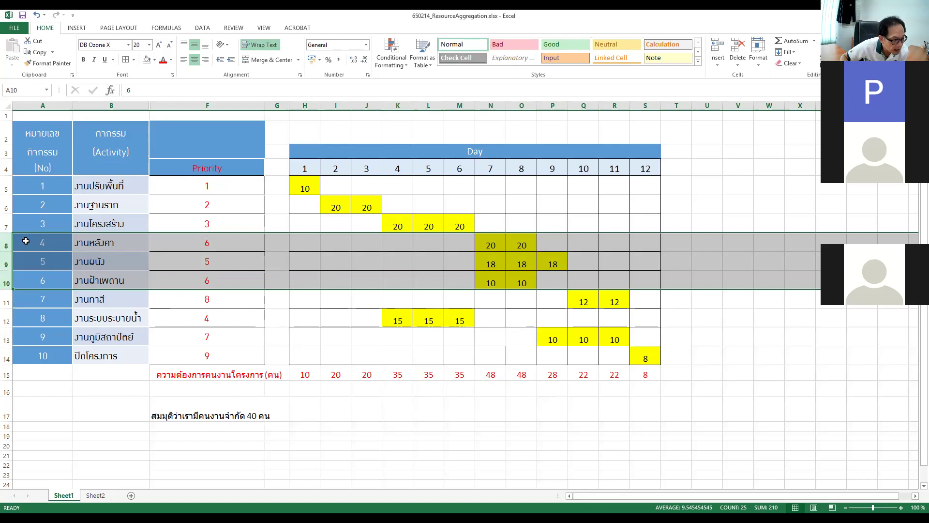
{"action": "left_click", "coordinate": [6, 245]}
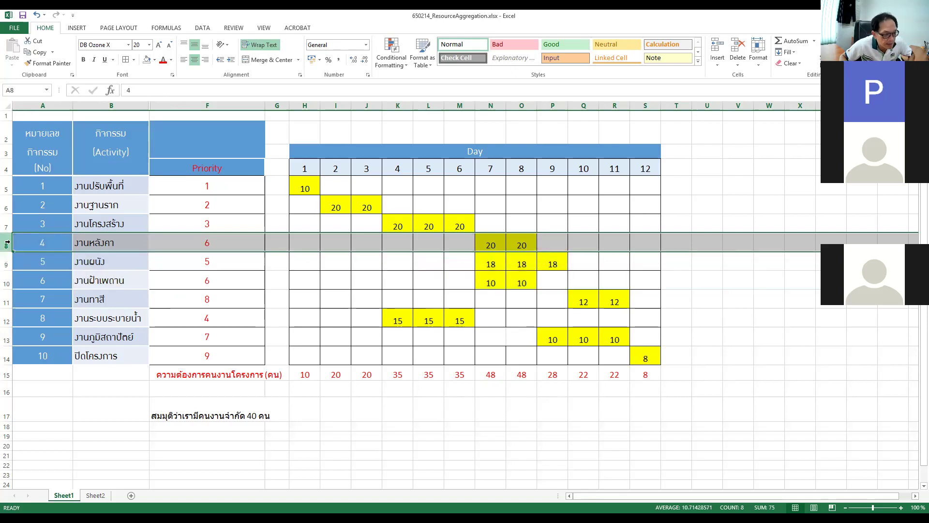
{"action": "left_click", "coordinate": [6, 282], "text": "ctrl"}
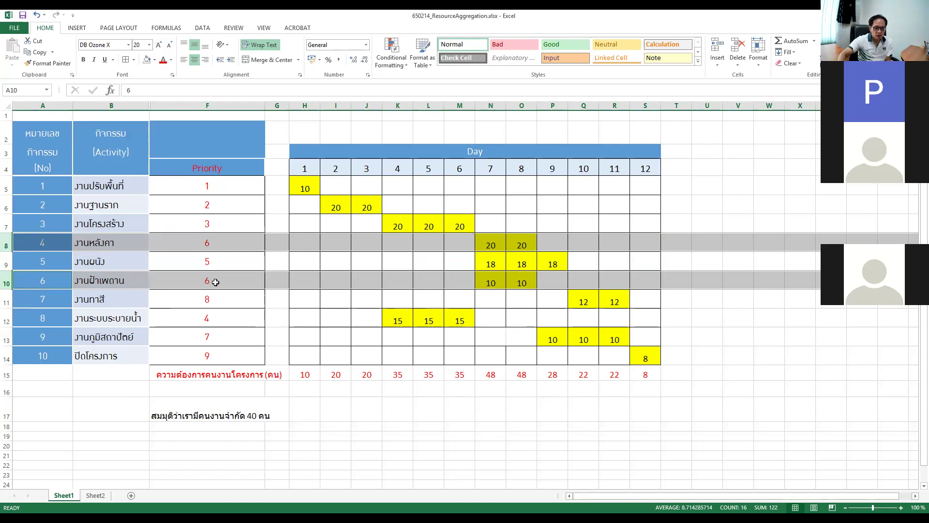
{"action": "left_click", "coordinate": [491, 281]}
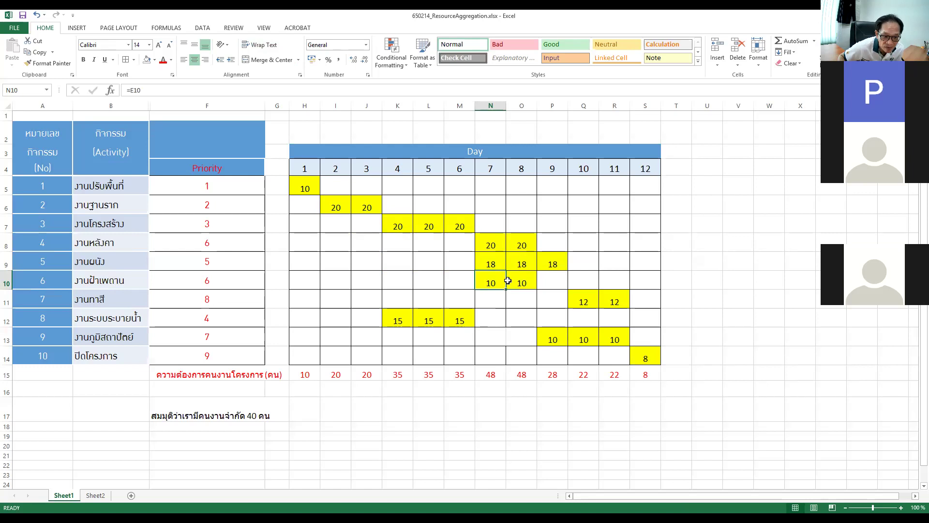
{"action": "left_click_drag", "start_coordinate": [495, 282], "coordinate": [517, 286]}
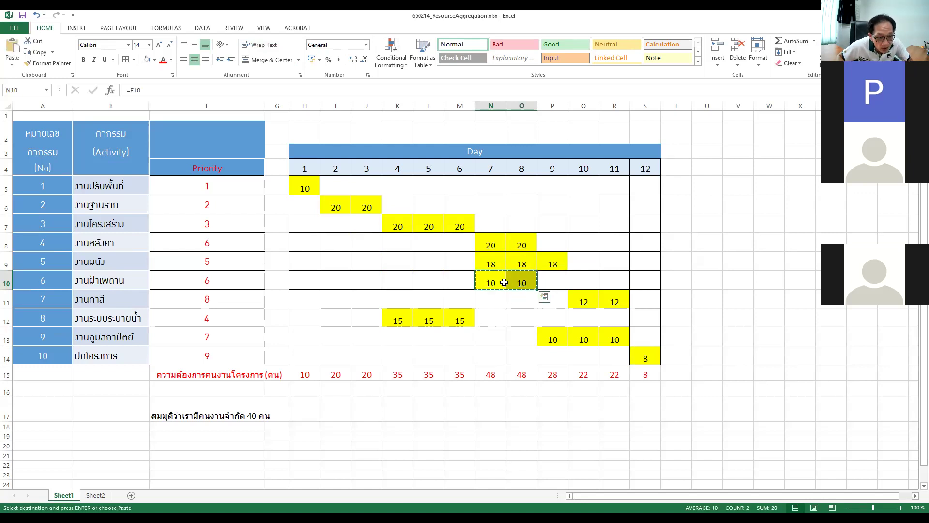
{"action": "left_click", "coordinate": [520, 283]}
{"action": "key", "text": "shift+Right"}
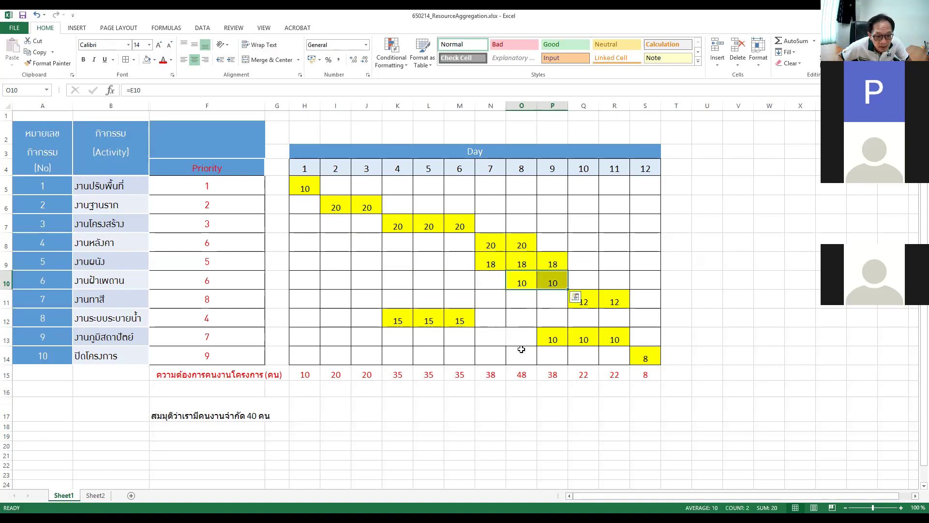
Move activity 6's worker cells one more day later, to days 9–10 in P10:Q10.
{"action": "key", "text": "ctrl+c"}
{"action": "left_click", "coordinate": [550, 283]}
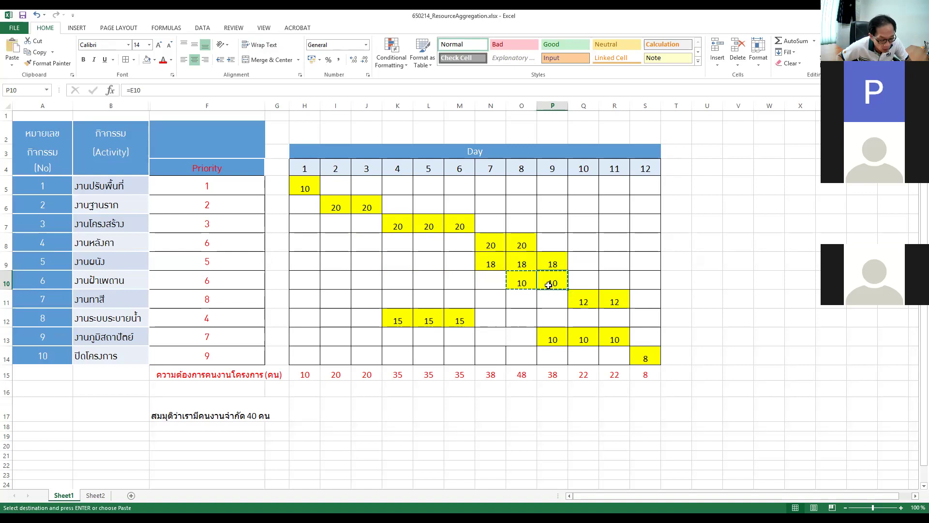
{"action": "key", "text": "ctrl+v"}
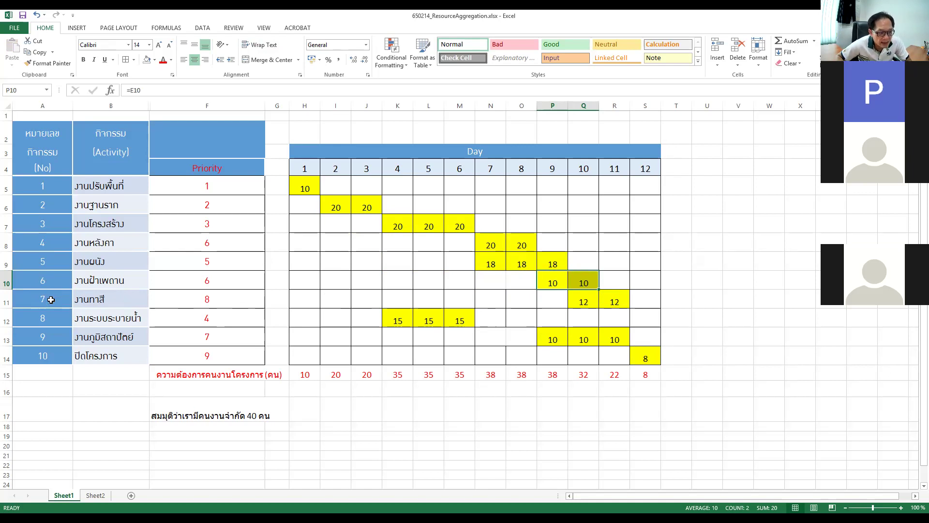
Move activity 7's worker cells one day later, to days 11–12 in R11:S11.
{"action": "left_click_drag", "start_coordinate": [580, 303], "coordinate": [619, 303]}
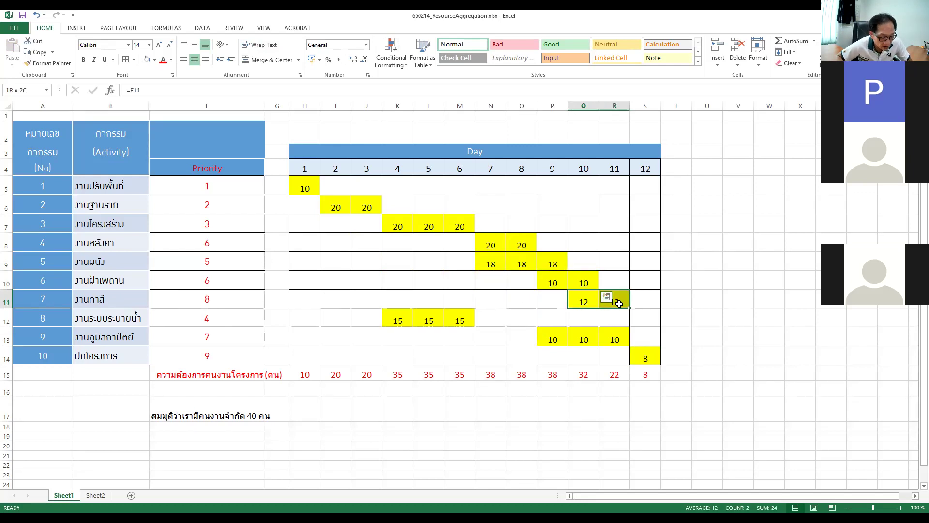
{"action": "key", "text": "ctrl+c"}
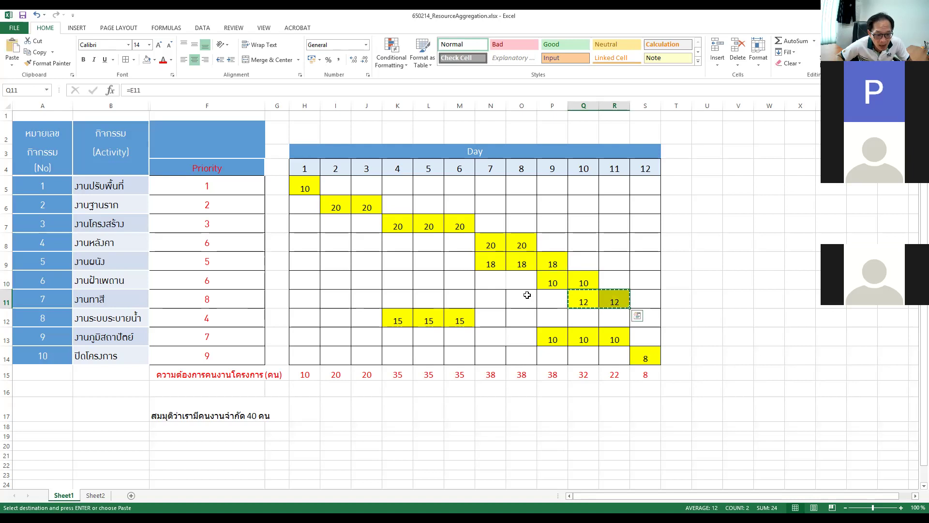
{"action": "left_click", "coordinate": [615, 298]}
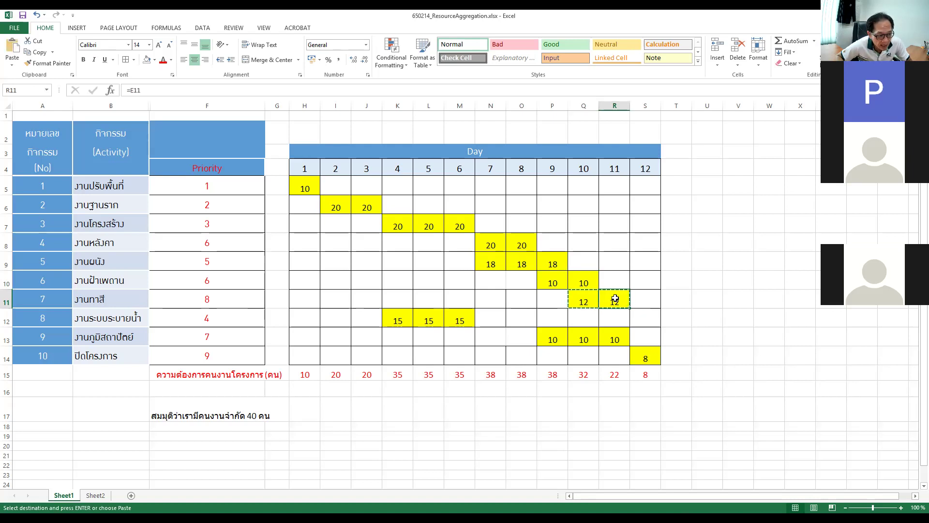
{"action": "key", "text": "ctrl+v"}
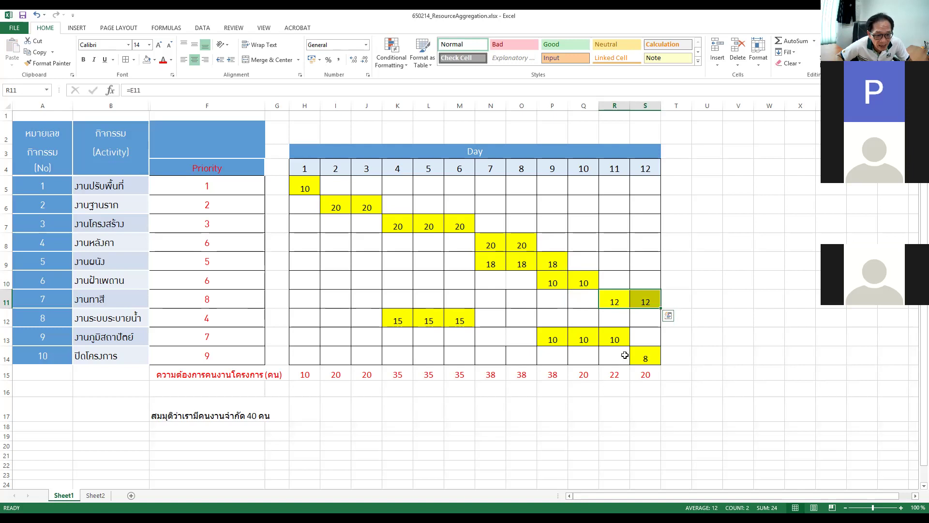
Move activity 10's worker cell one day later, from S14 to T14.
{"action": "left_click", "coordinate": [643, 358]}
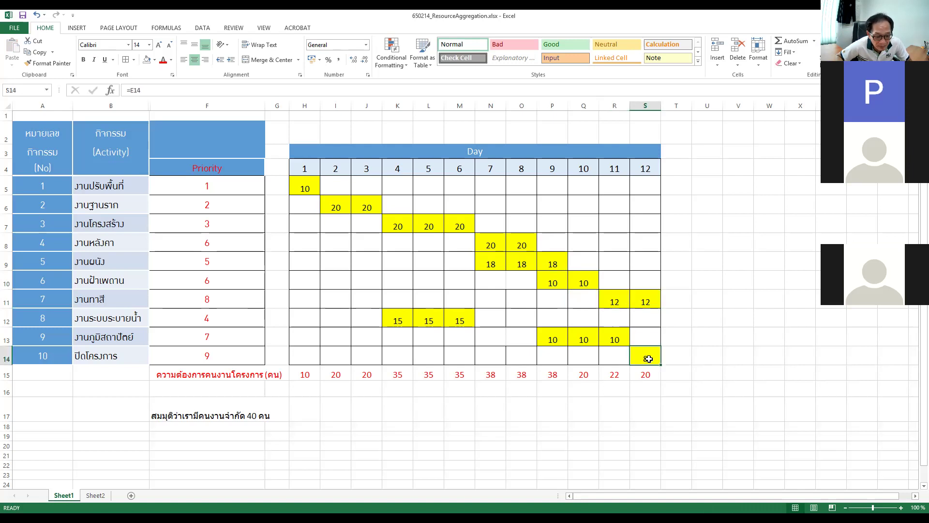
{"action": "key", "text": "ctrl+c"}
{"action": "left_click", "coordinate": [681, 354]}
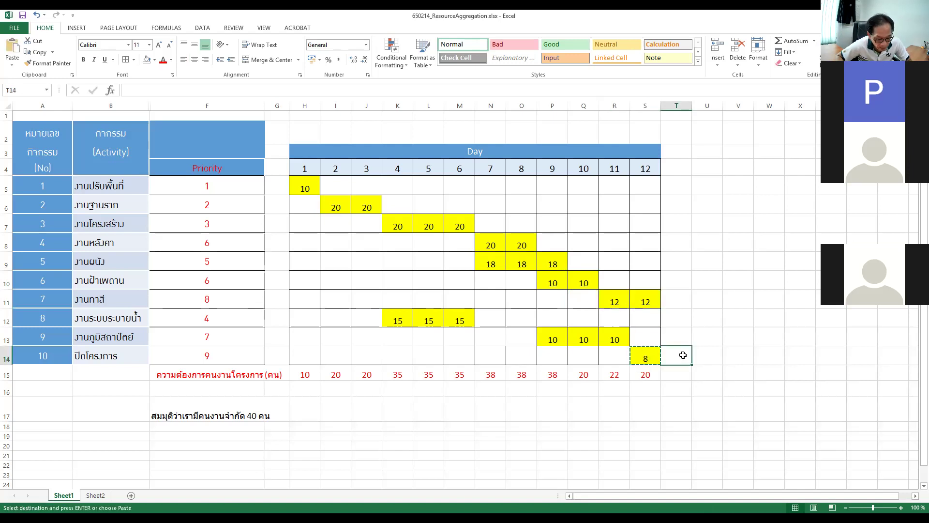
{"action": "key", "text": "ctrl+v"}
Extend the Day header row by one column, filling day 13 into T4.
{"action": "left_click_drag", "start_coordinate": [627, 173], "coordinate": [691, 179]}
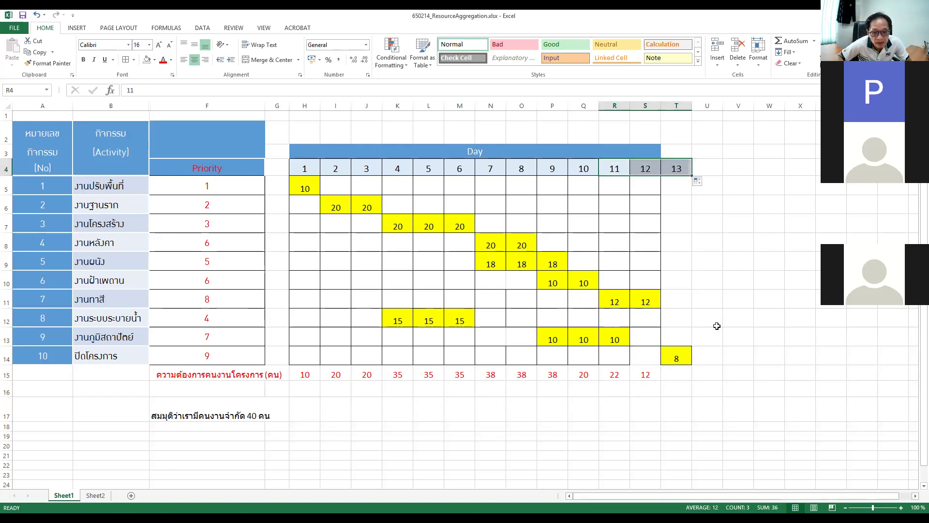
{"action": "left_click", "coordinate": [714, 325]}
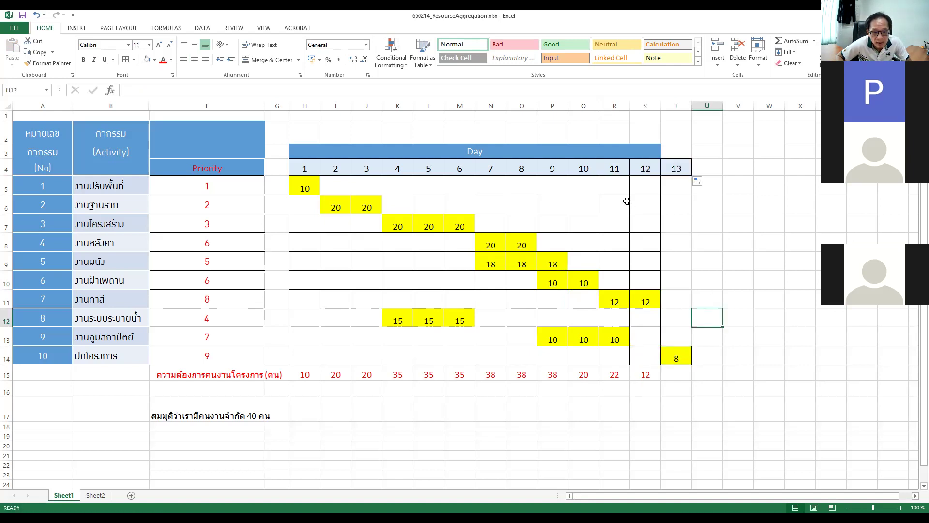
{"action": "left_click", "coordinate": [687, 400]}
{"action": "left_click", "coordinate": [549, 401]}
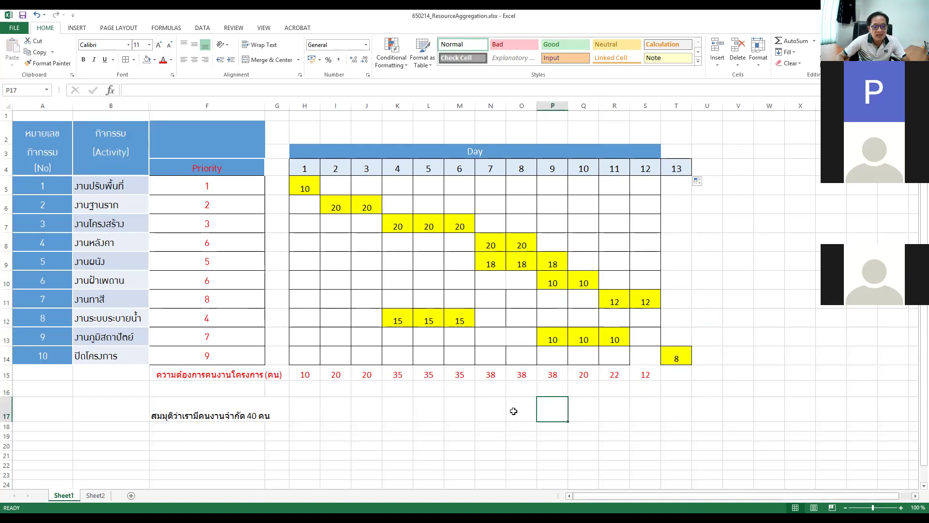
{"action": "left_click", "coordinate": [743, 425]}
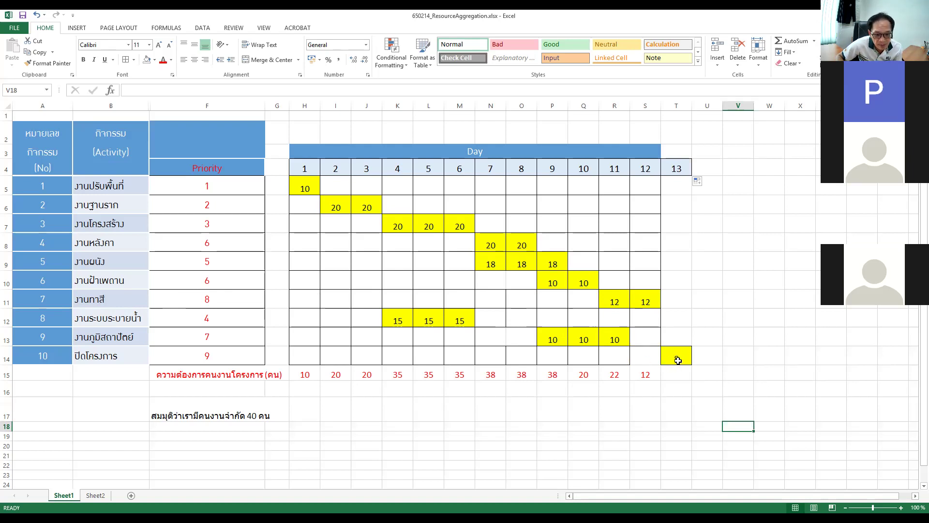
Check the added day 13 header and activity 10's cell in T14, and switch to PowerPoint to view slide 35 on Resource Allocation.
{"action": "left_click_drag", "start_coordinate": [619, 168], "coordinate": [645, 168]}
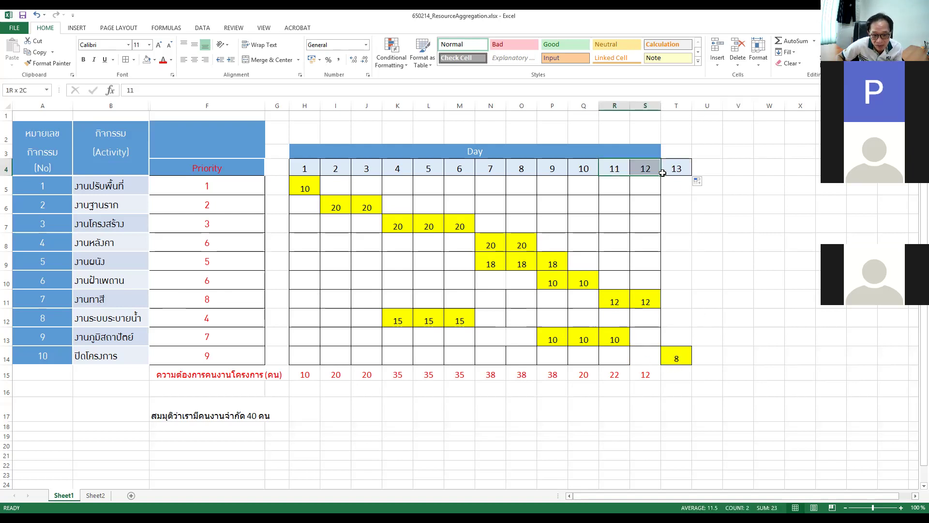
{"action": "left_click", "coordinate": [684, 168]}
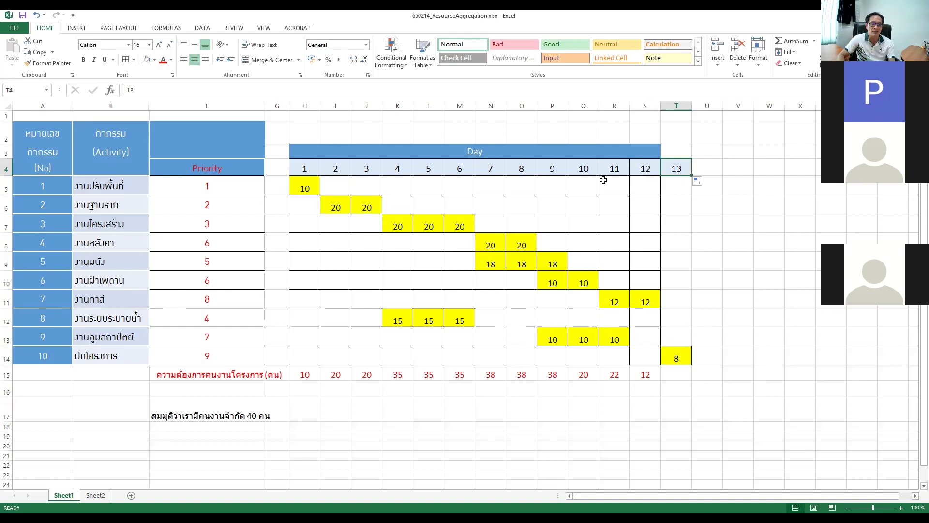
{"action": "left_click", "coordinate": [525, 425]}
{"action": "left_click", "coordinate": [683, 356]}
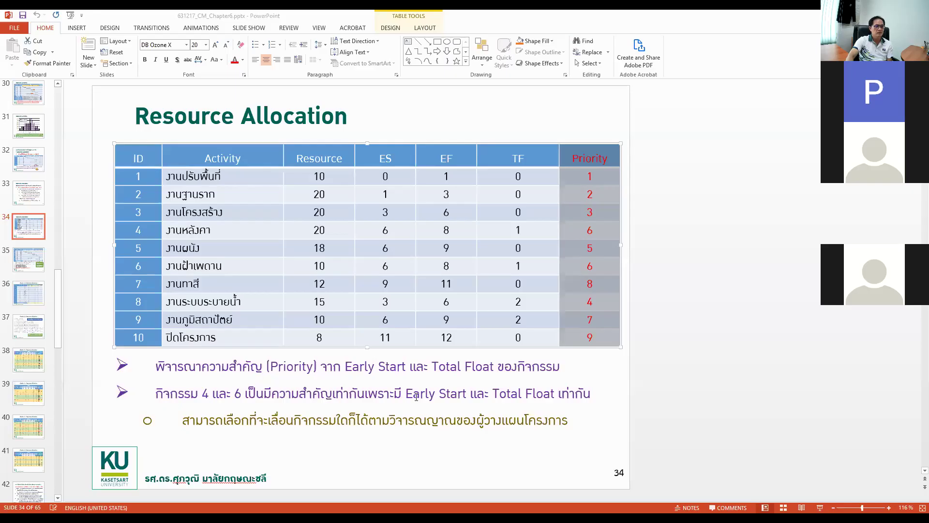
{"action": "left_click", "coordinate": [28, 259]}
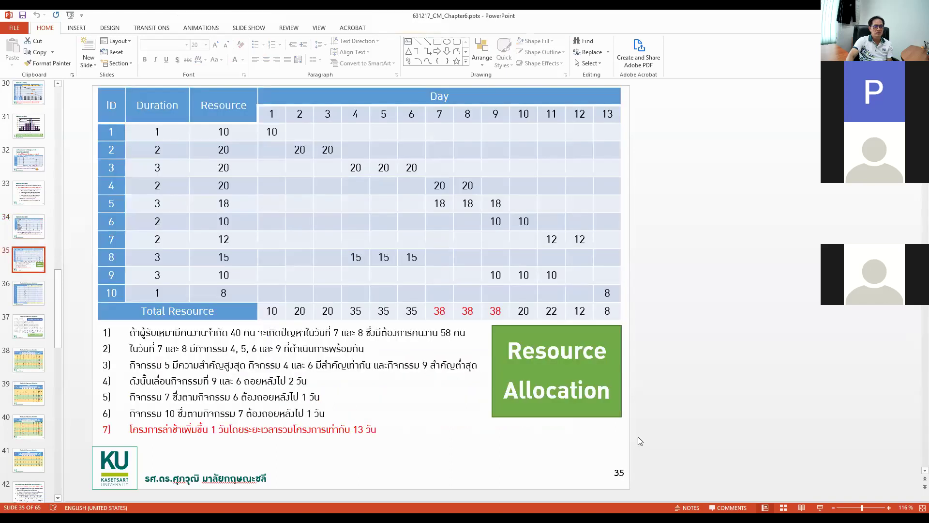